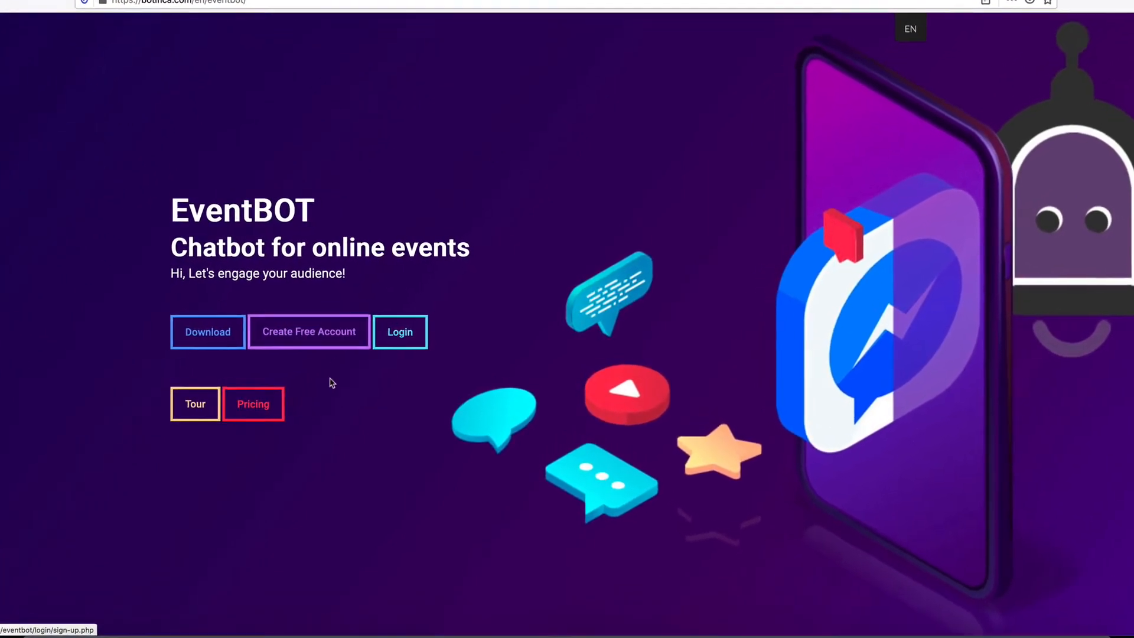
- Choose Create Free Account on the EventBOT landing page to open the sign-up form
click(297, 338)
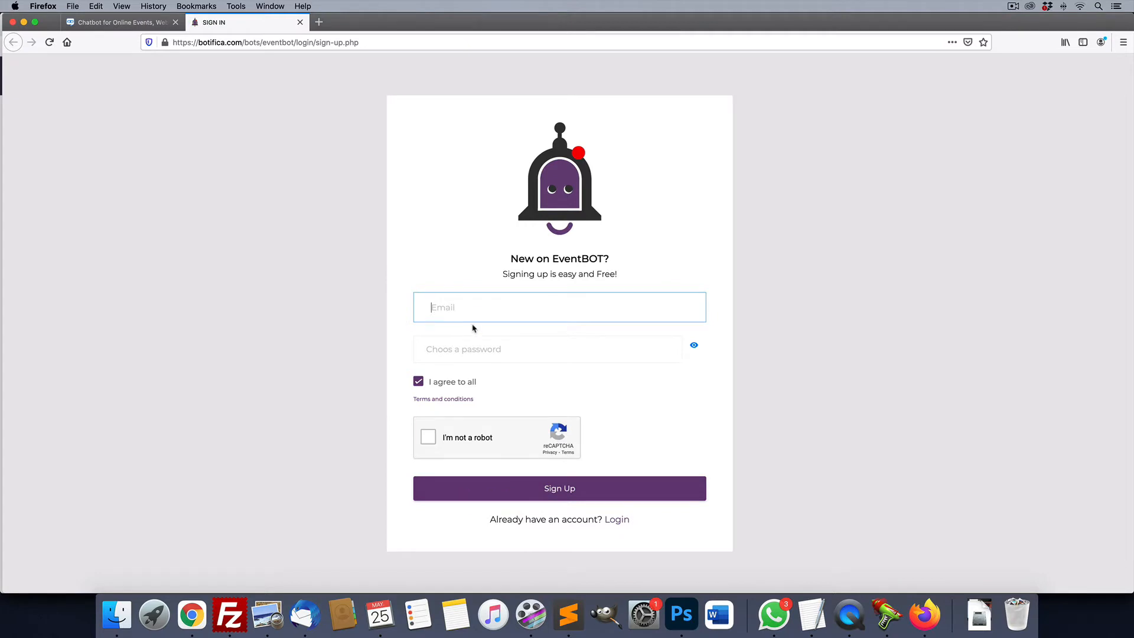
- Fill in the account e-mail and a generated password on the sign-up form
key(super+v)
click(438, 246)
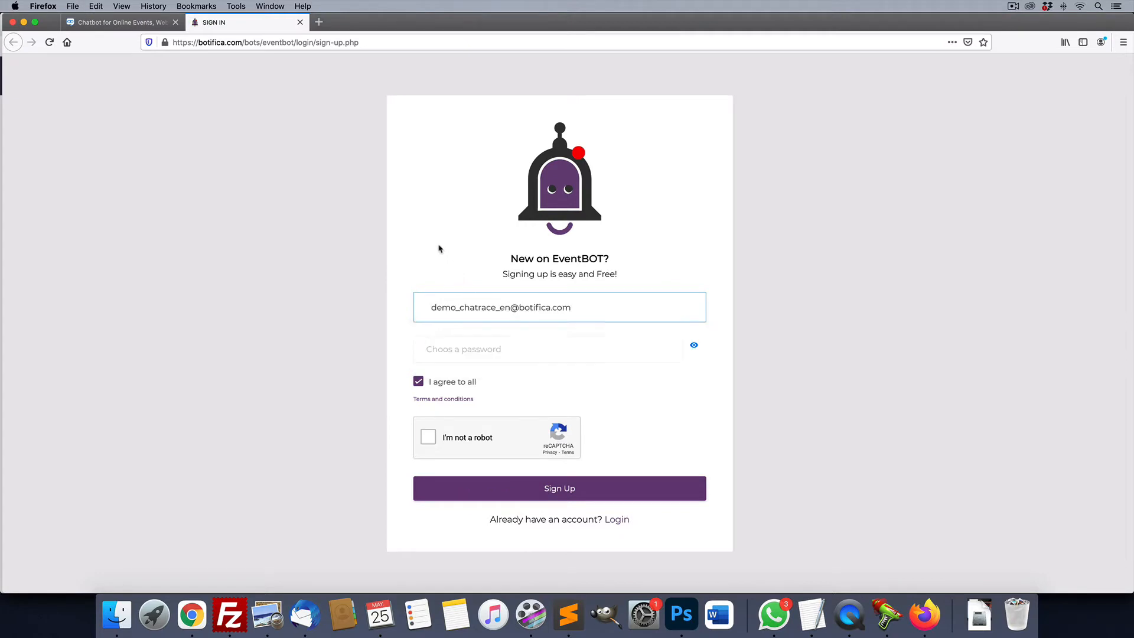
click(447, 350)
click(448, 383)
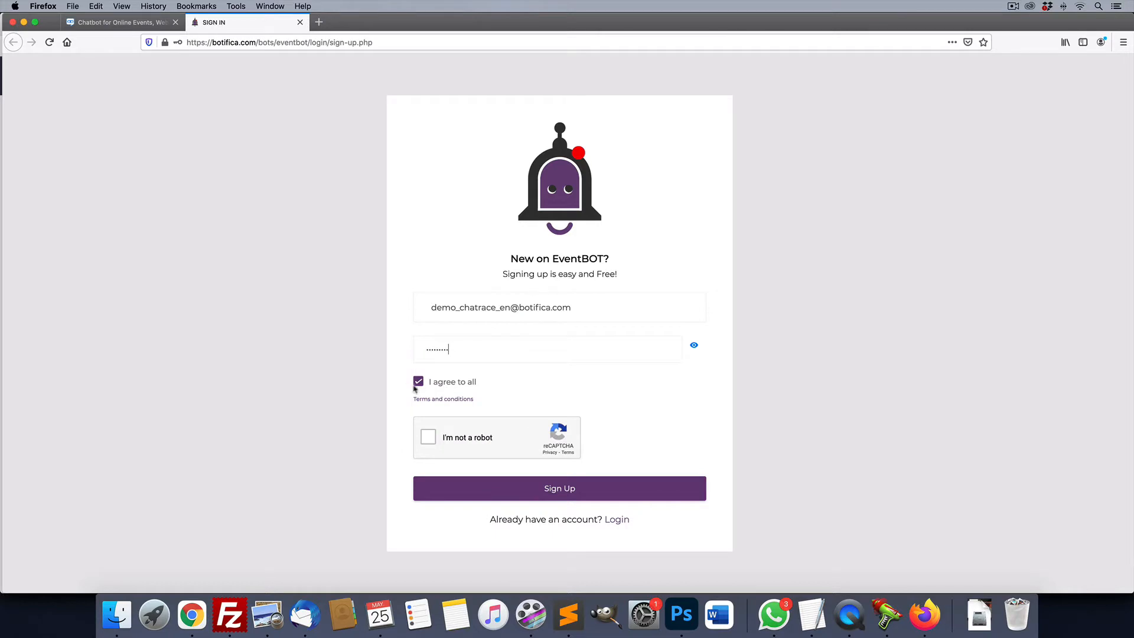
- Pass reCAPTCHA, submit the sign-up without saving the login, and open the token e-mail
click(428, 437)
click(555, 489)
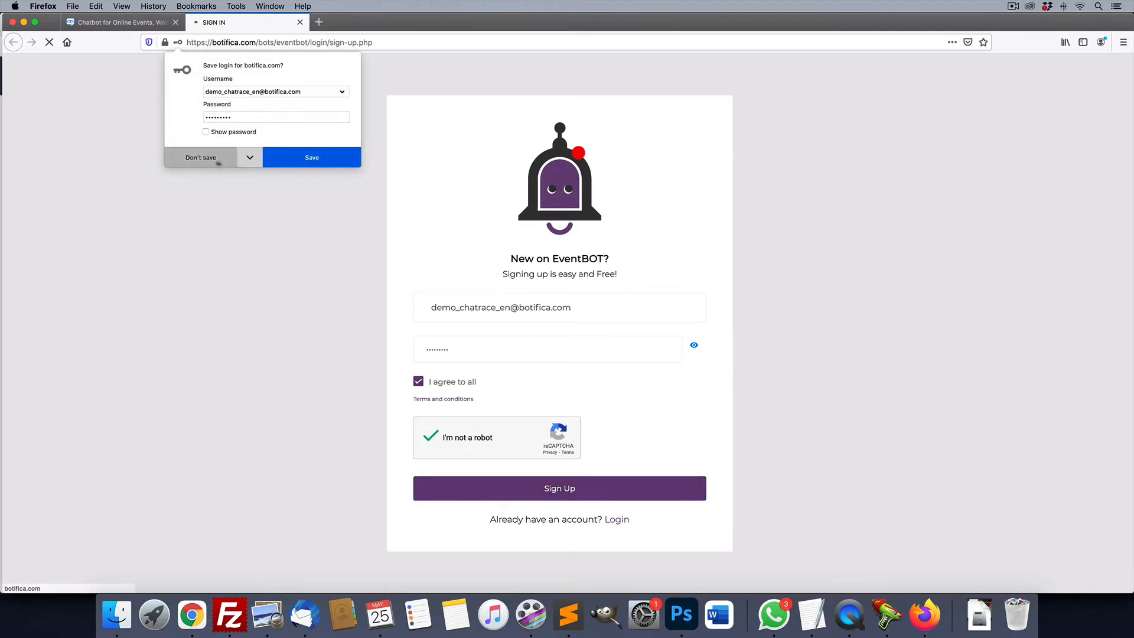
click(201, 157)
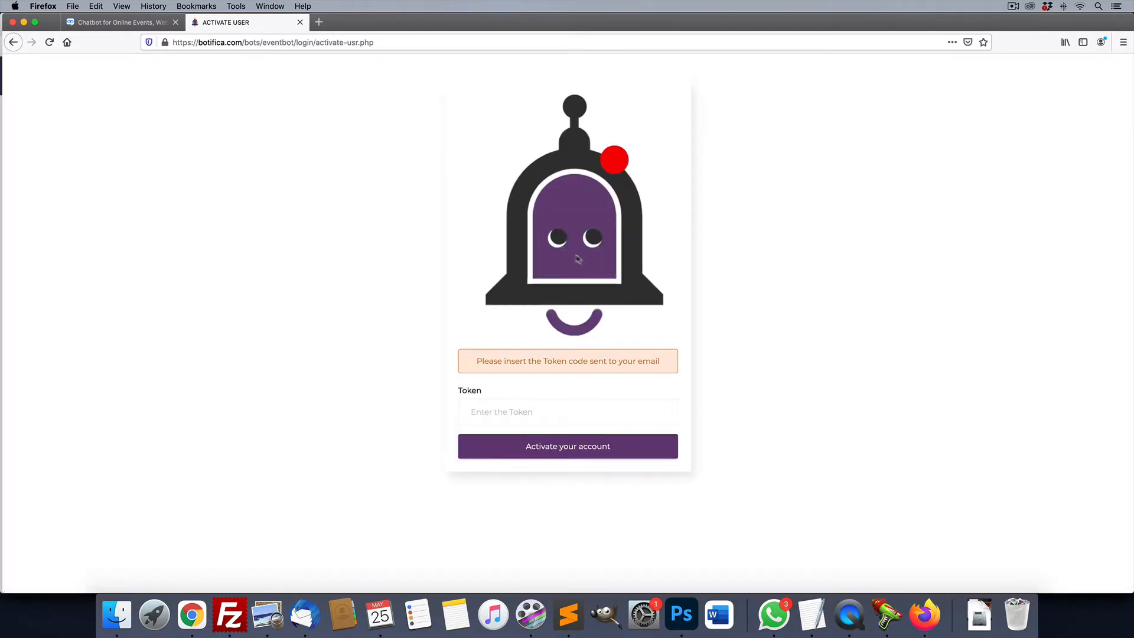
click(490, 411)
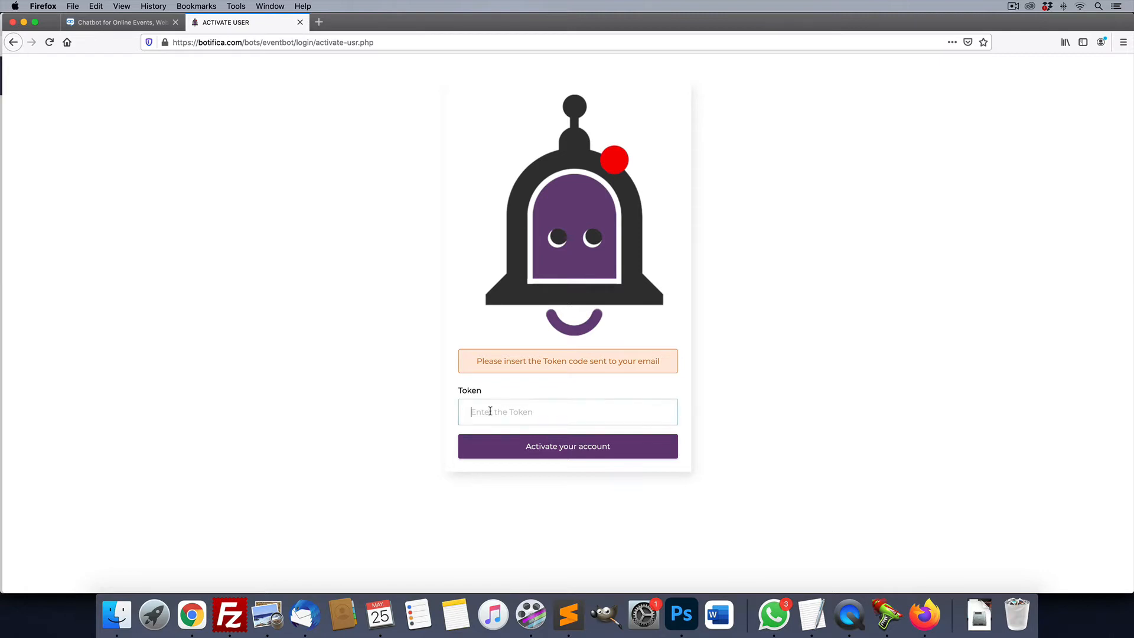
click(383, 335)
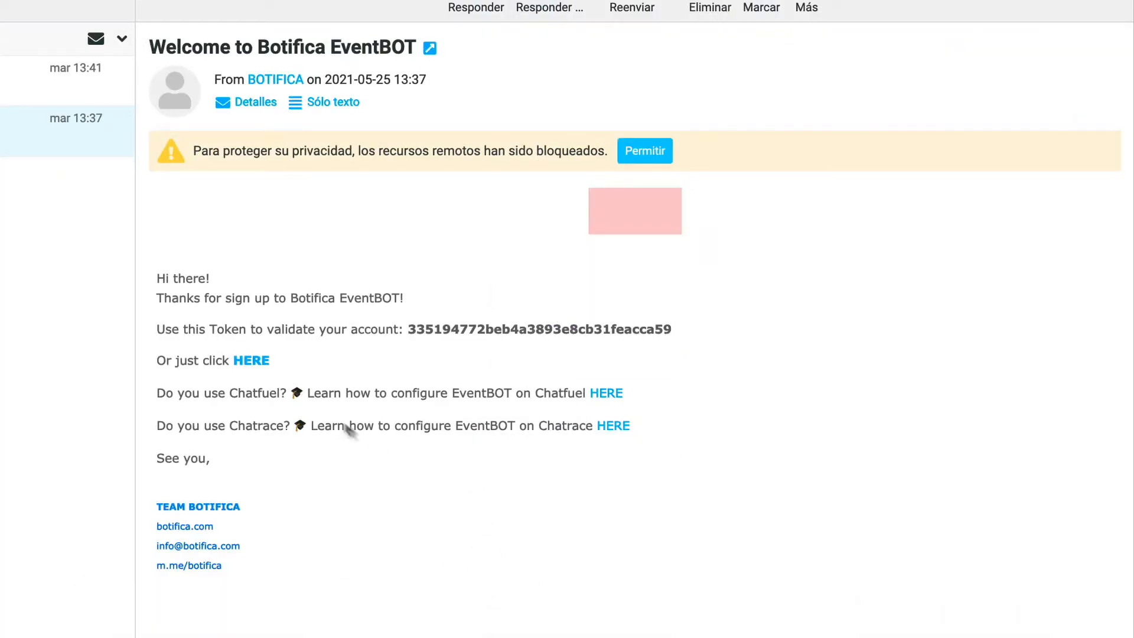
- Select the token in the Botifica welcome e-mail and follow its HERE activation link
double_click(511, 328)
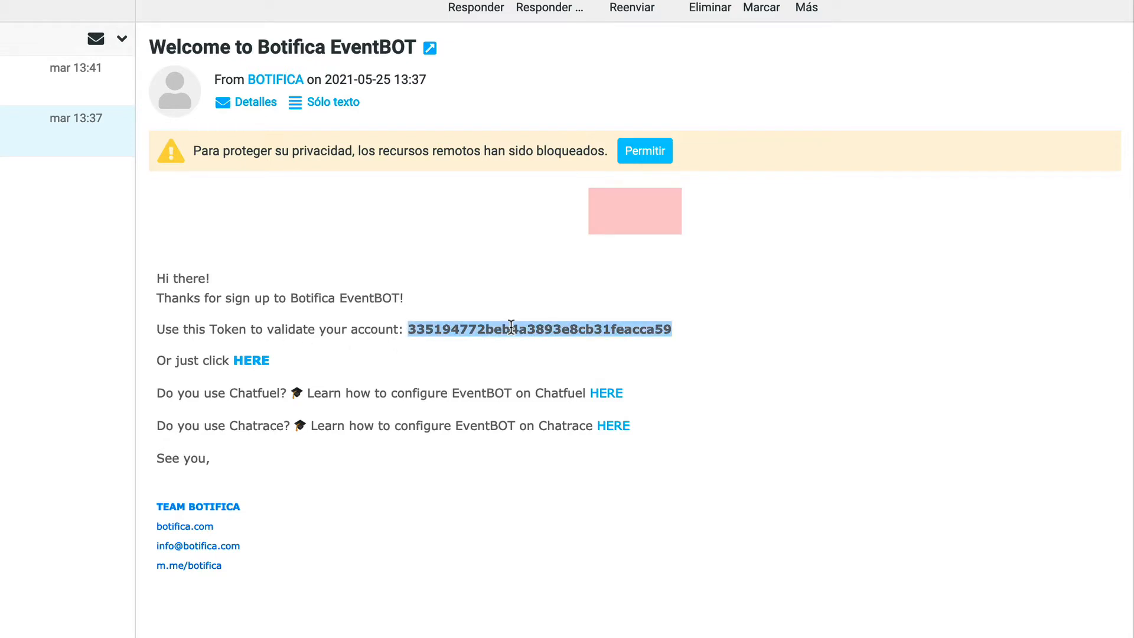
click(253, 361)
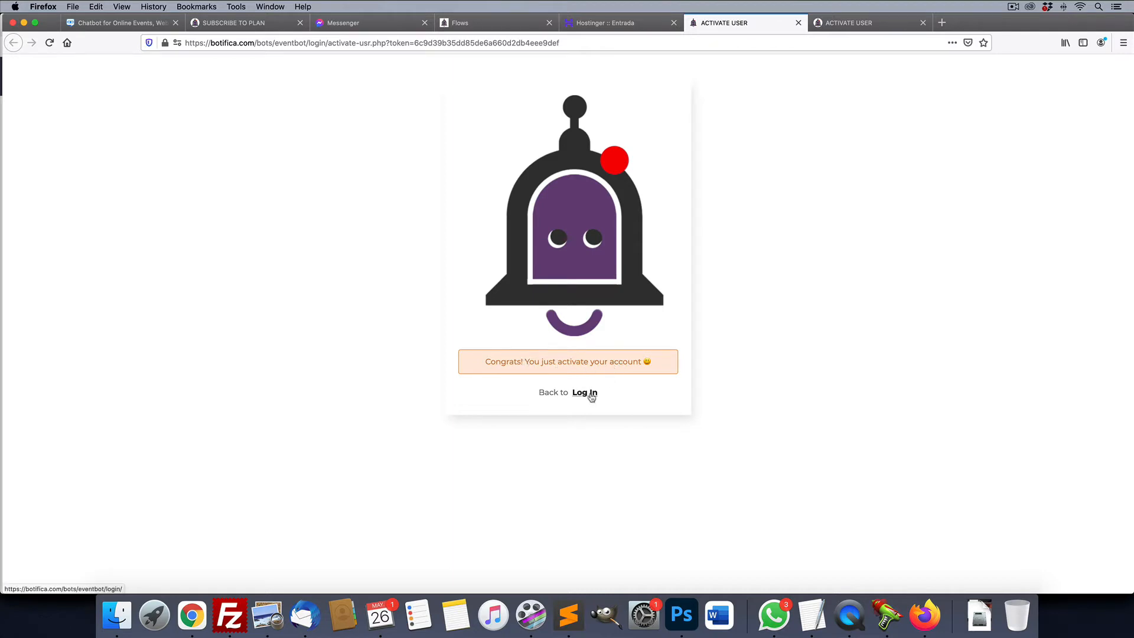
- Log in to EventBOT with the account e-mail and password, without saving the login
click(591, 394)
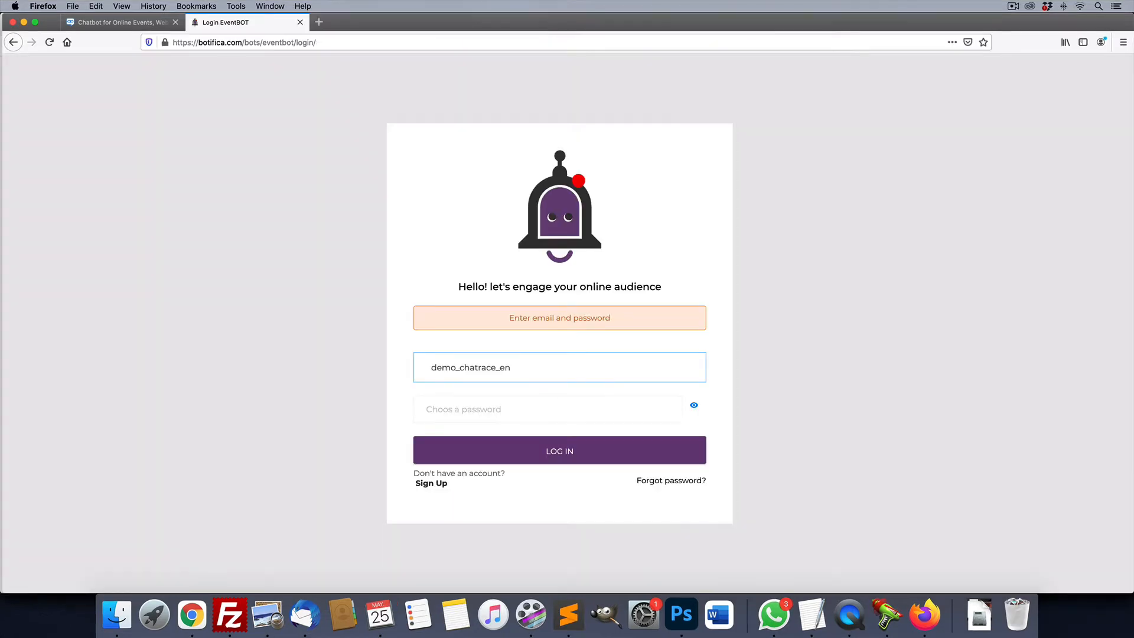
text(@botifica.com)
click(460, 411)
text(•••)
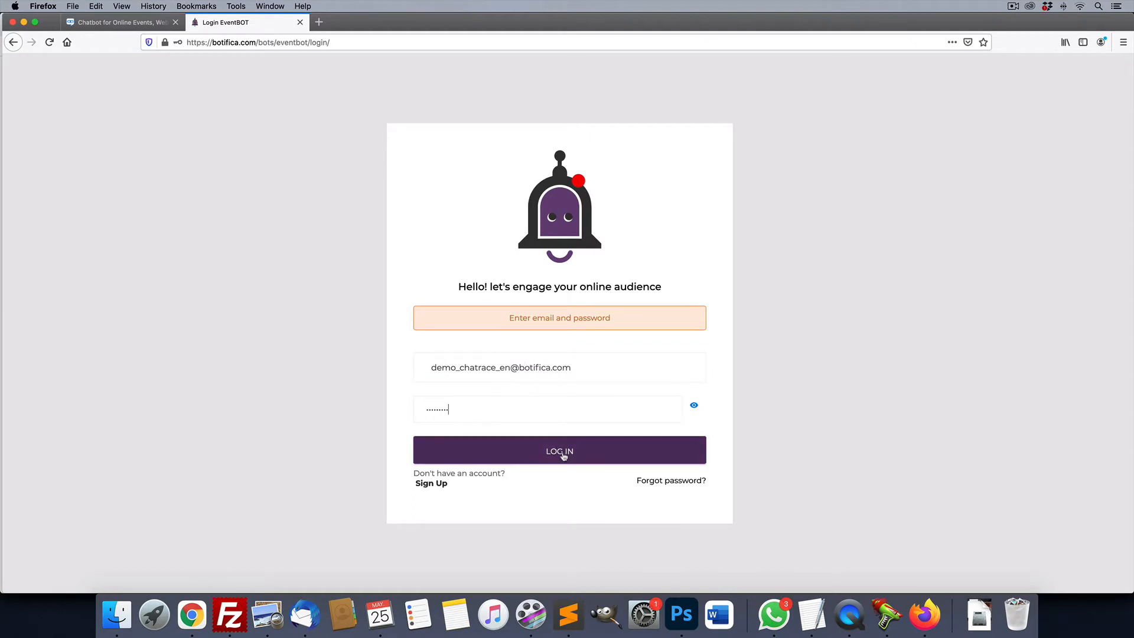
click(563, 456)
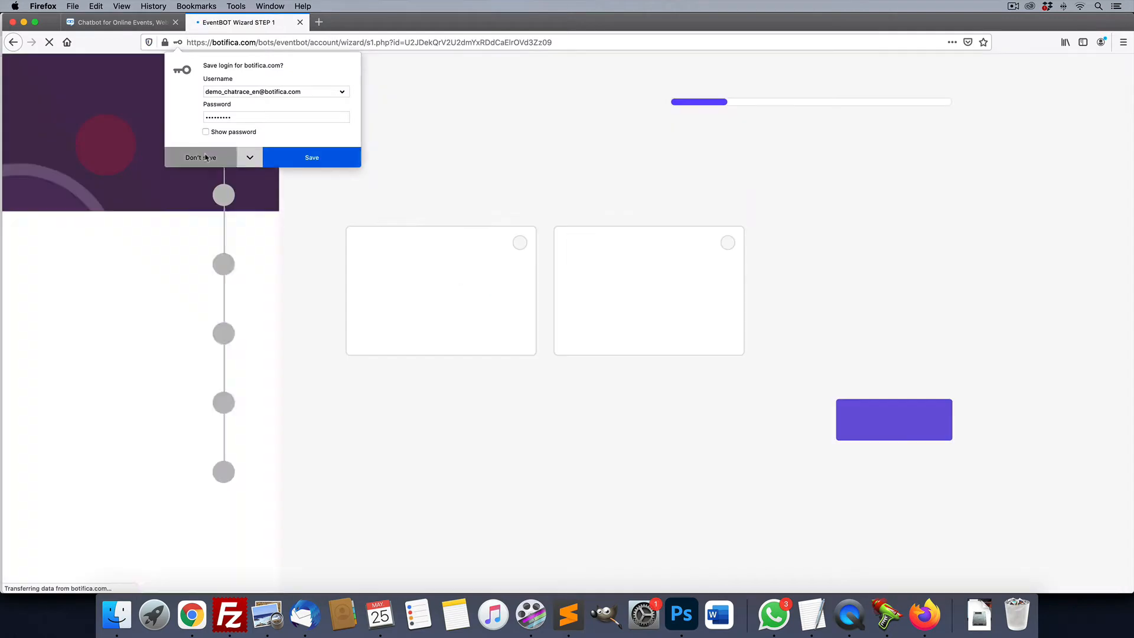
click(205, 157)
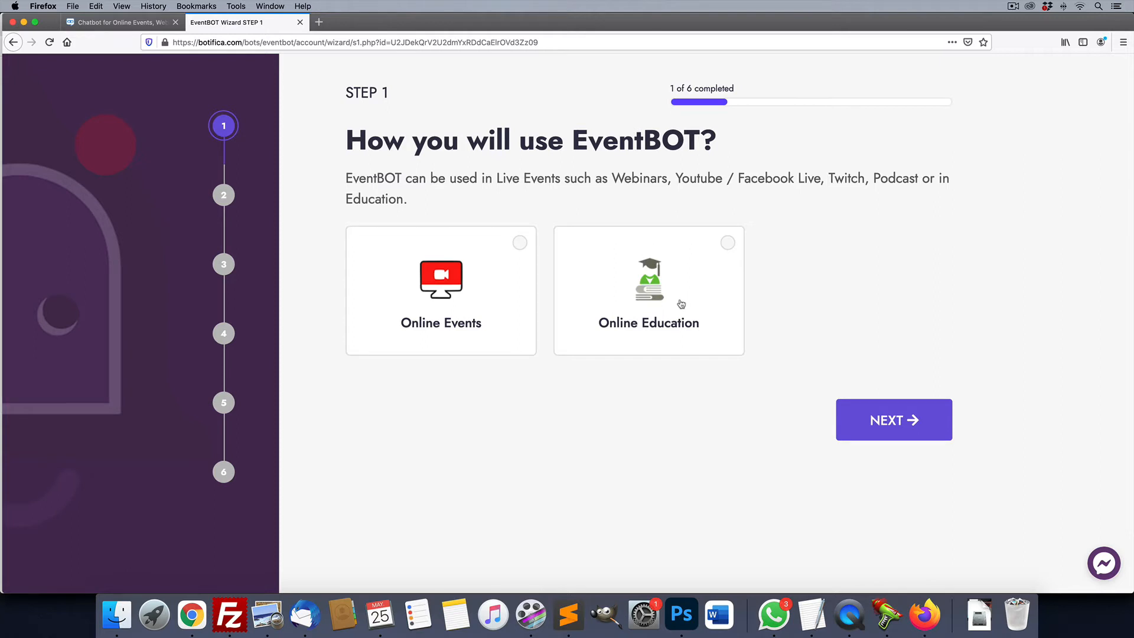
- Choose Online Events as the use and continue to Step 2 of the wizard
click(519, 243)
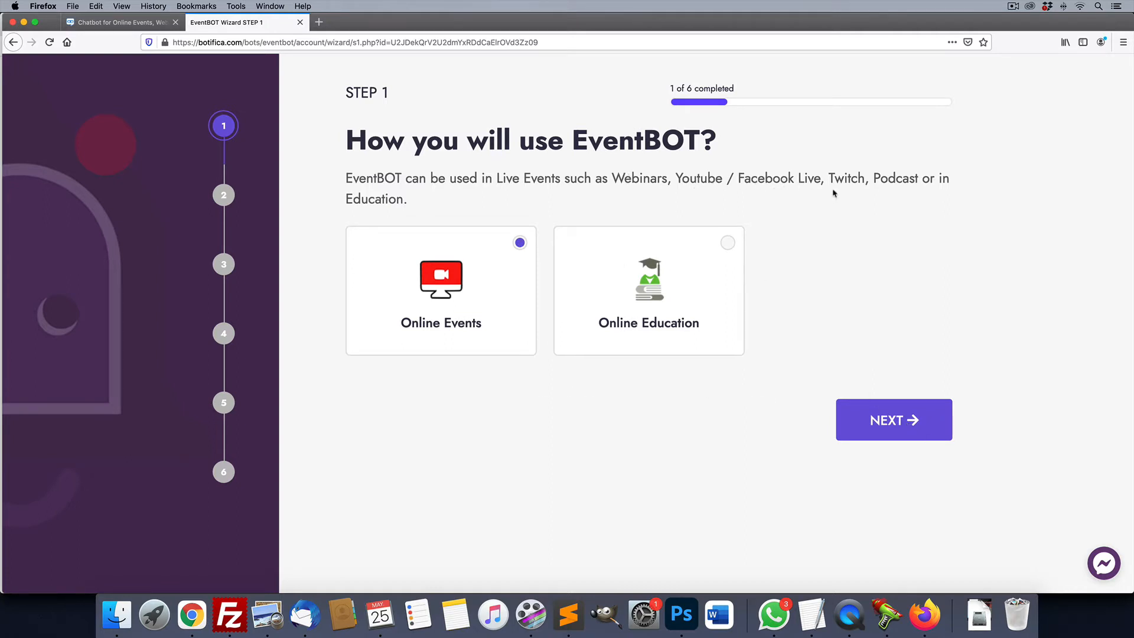
click(889, 419)
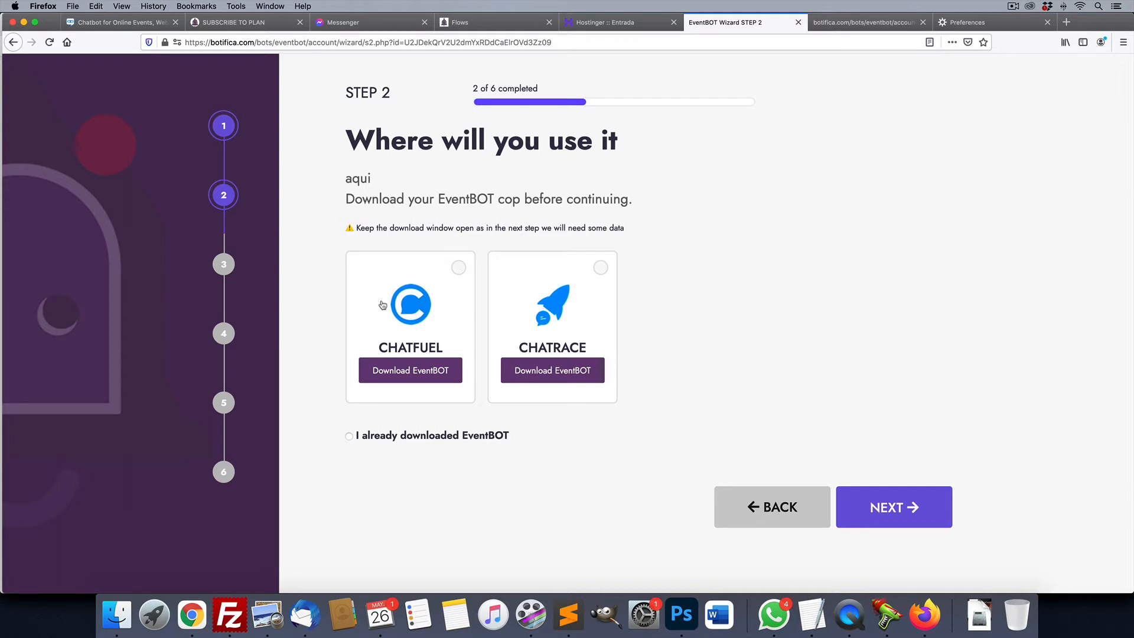
- Choose Chatrace, open its EventBOT download form, and enter the requester's full name
click(601, 268)
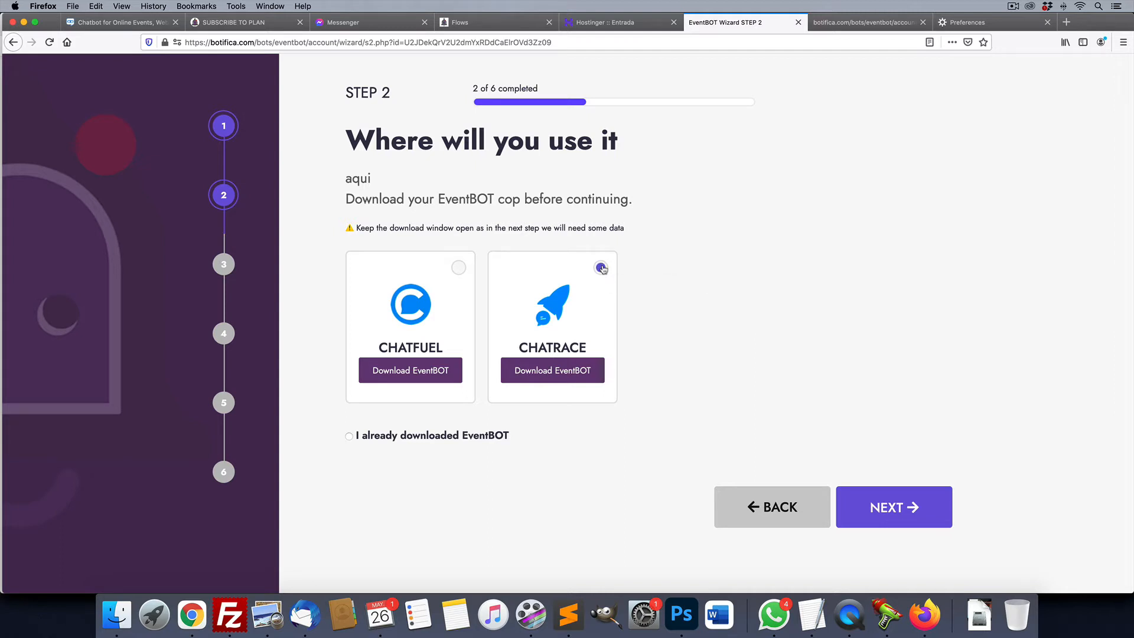
click(561, 372)
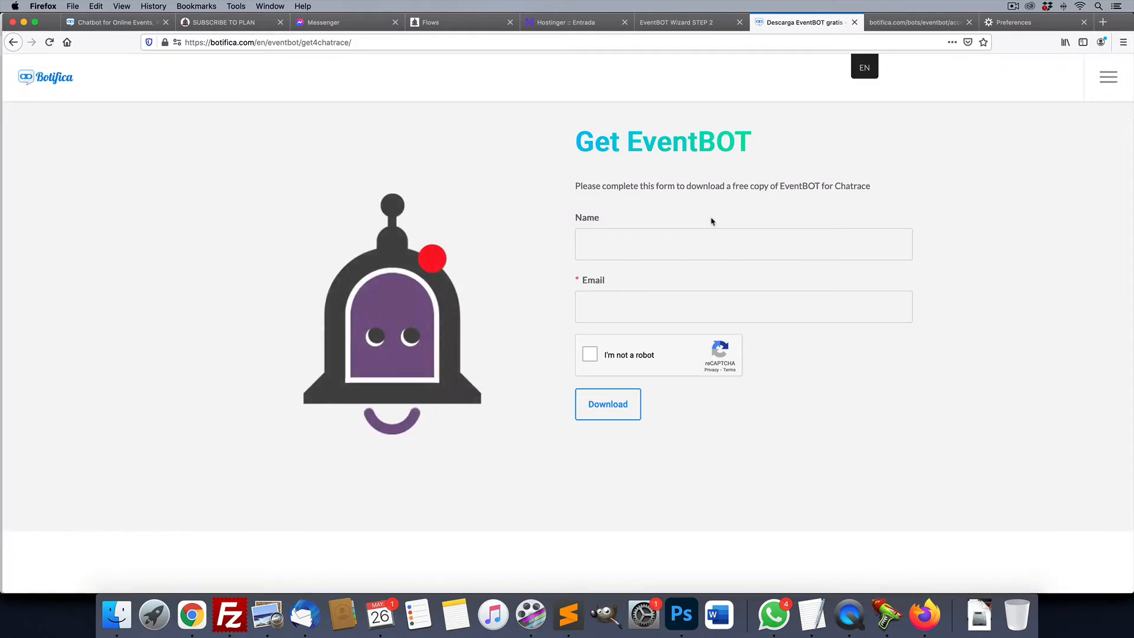
click(686, 243)
text(cristia)
click(633, 266)
- Fill in the requester's e-mail, pass reCAPTCHA, and submit the download request
click(615, 306)
text(de)
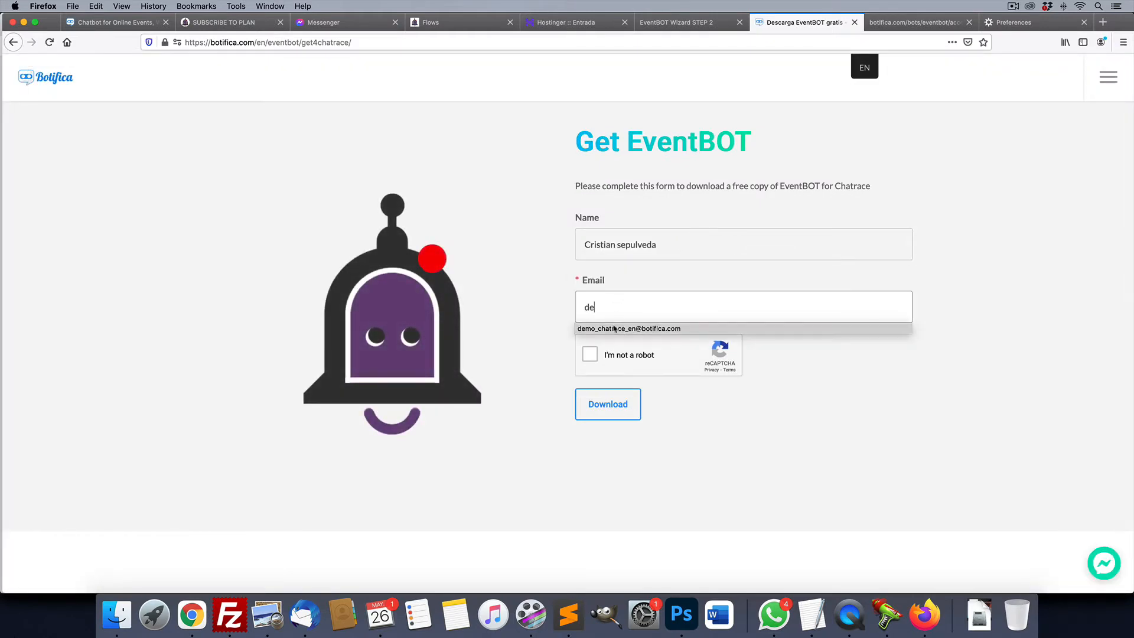
click(615, 329)
click(589, 354)
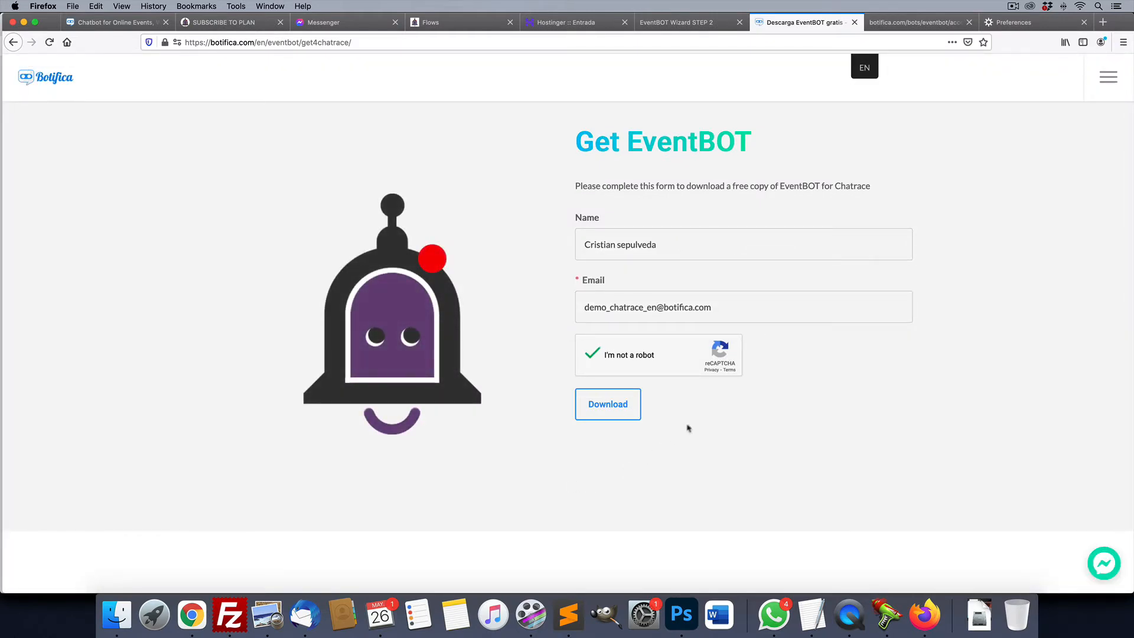
click(610, 407)
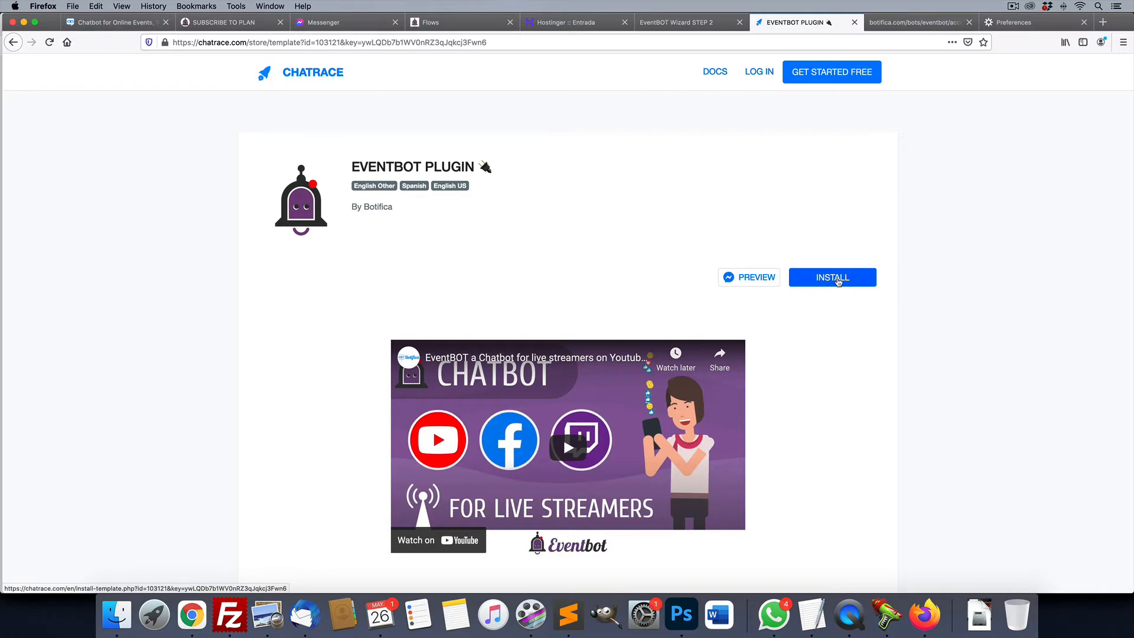
- Install the EVENTBOT PLUGIN template and open its folder in Flows
click(838, 281)
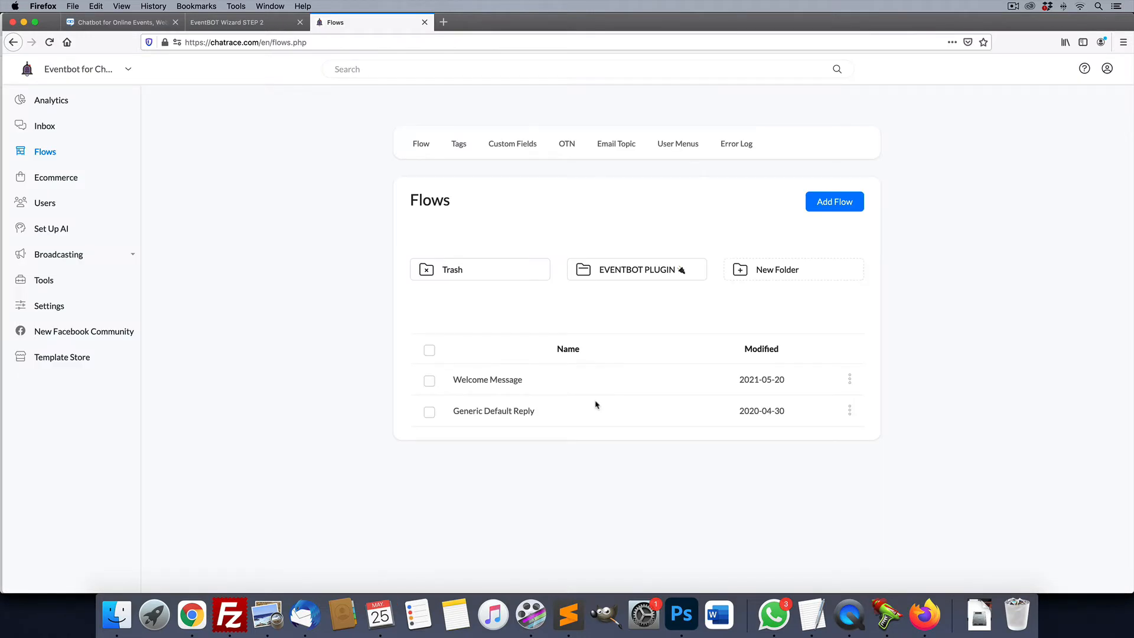
click(637, 276)
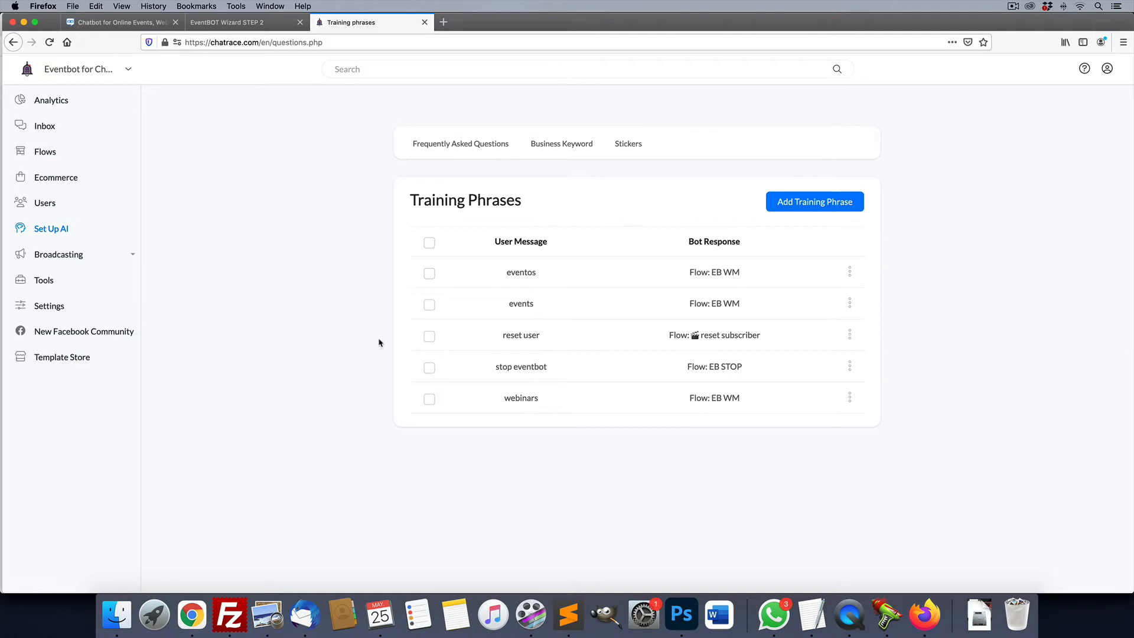
- Go to Tools and open the m.me Links and REF Parameter card
click(49, 284)
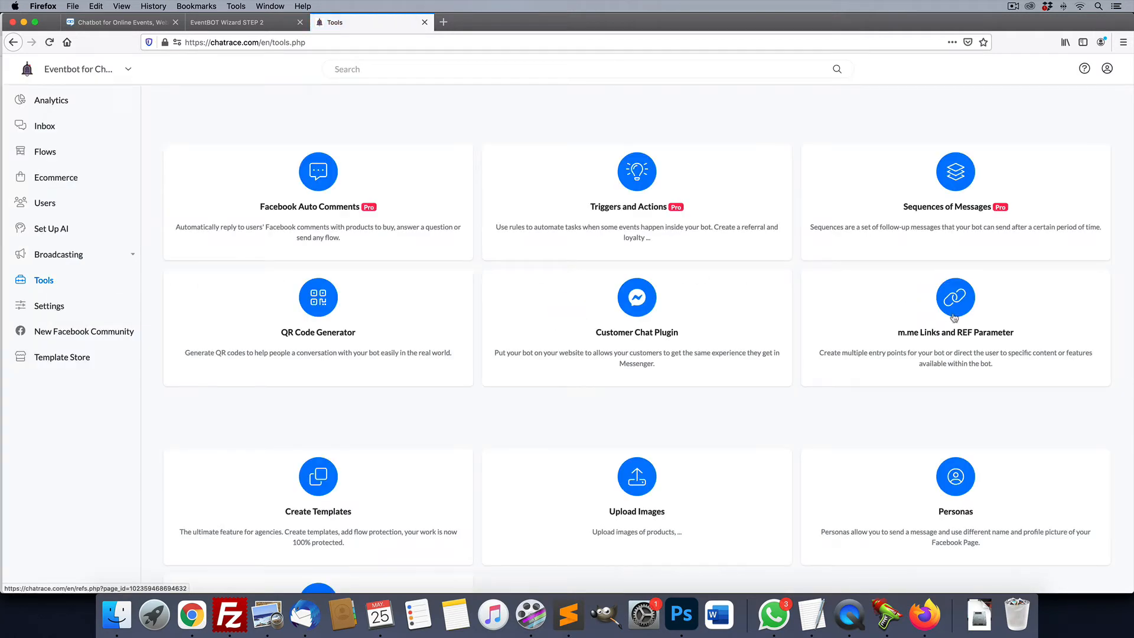
click(954, 318)
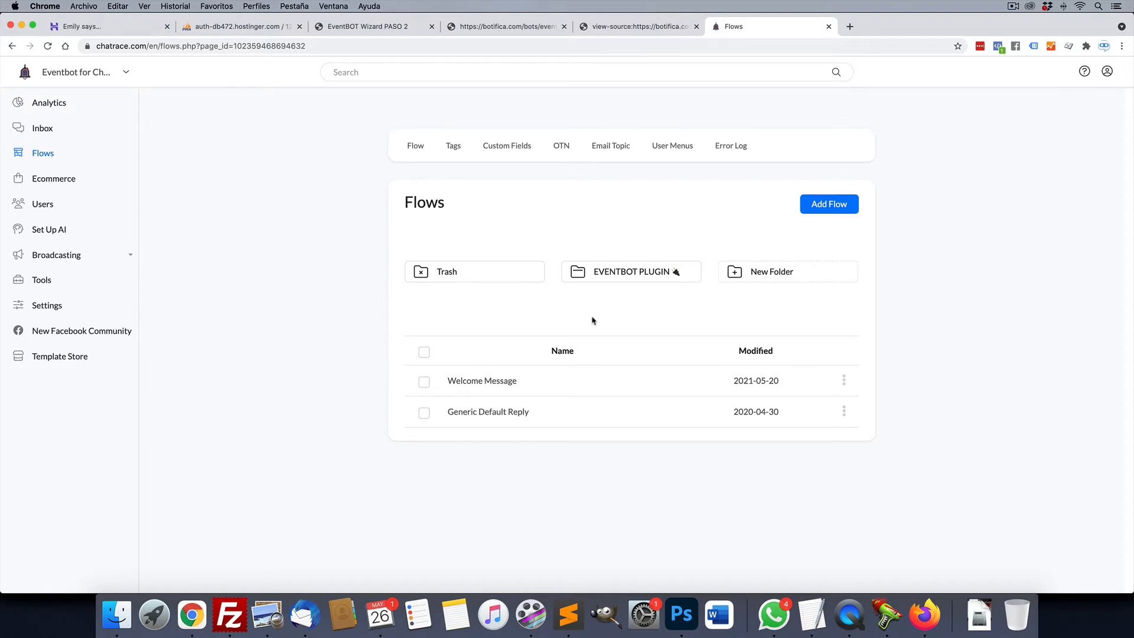
- Edit the Welcome Message flow and open its Send Message step
click(845, 380)
click(781, 352)
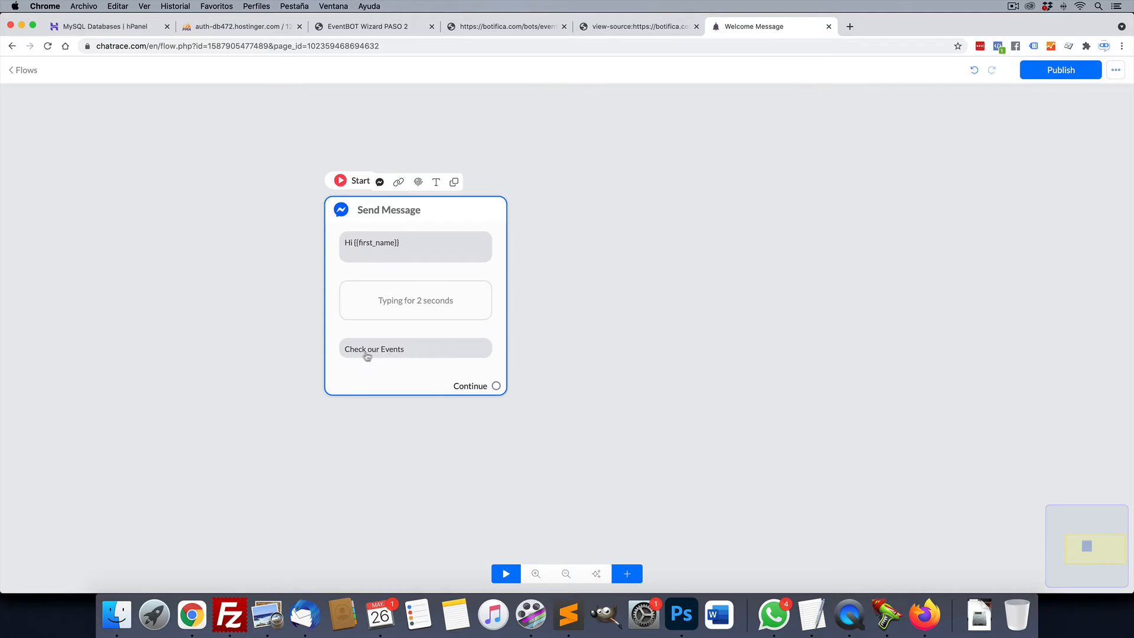
click(396, 350)
- Add a 'See our events' button under Check our Events that starts another flow
click(1025, 393)
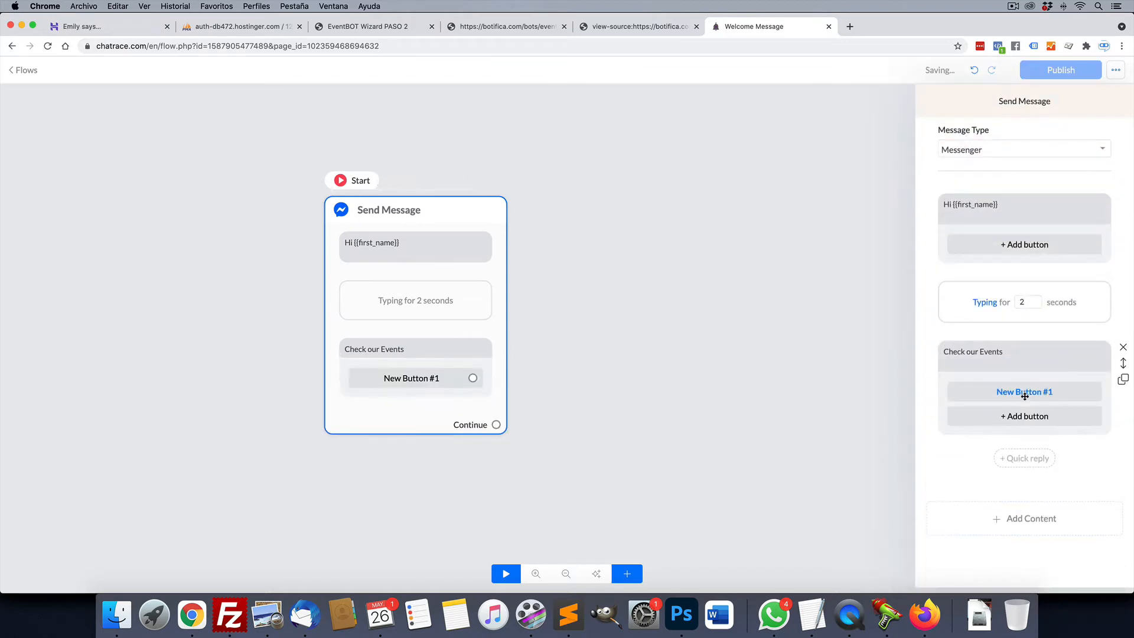
click(1024, 394)
triple_click(800, 125)
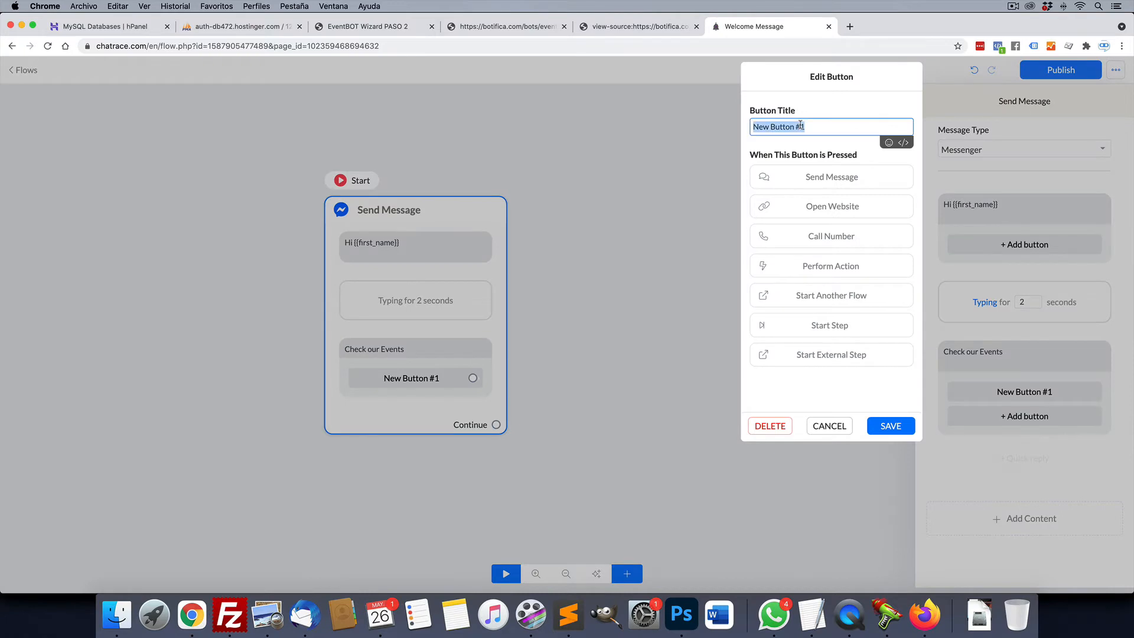
text(Se)
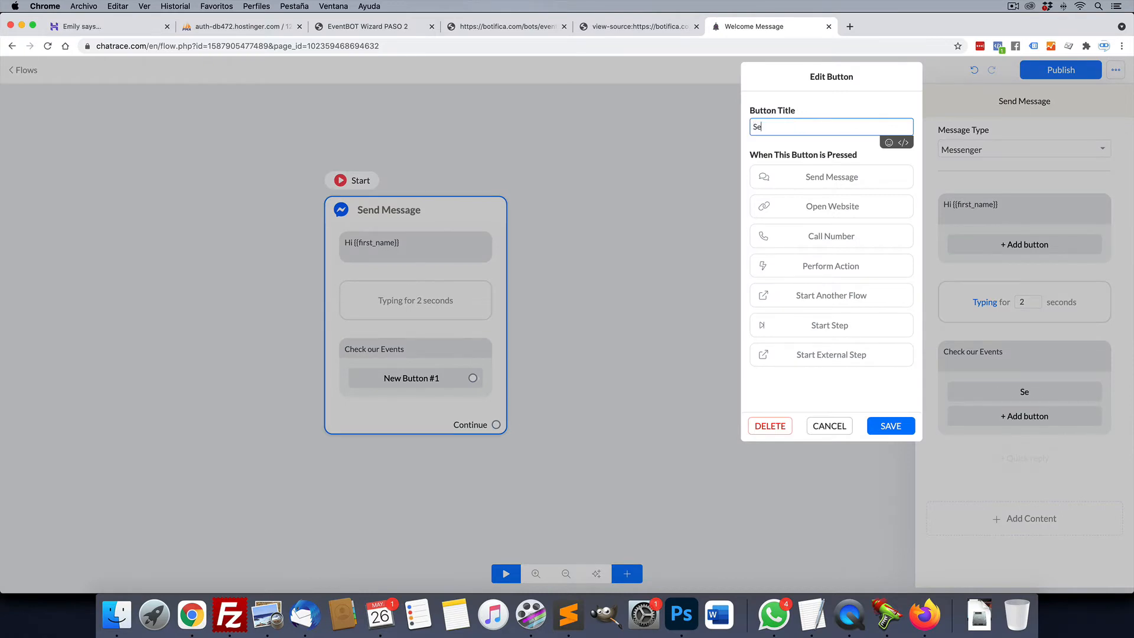
text(e our events)
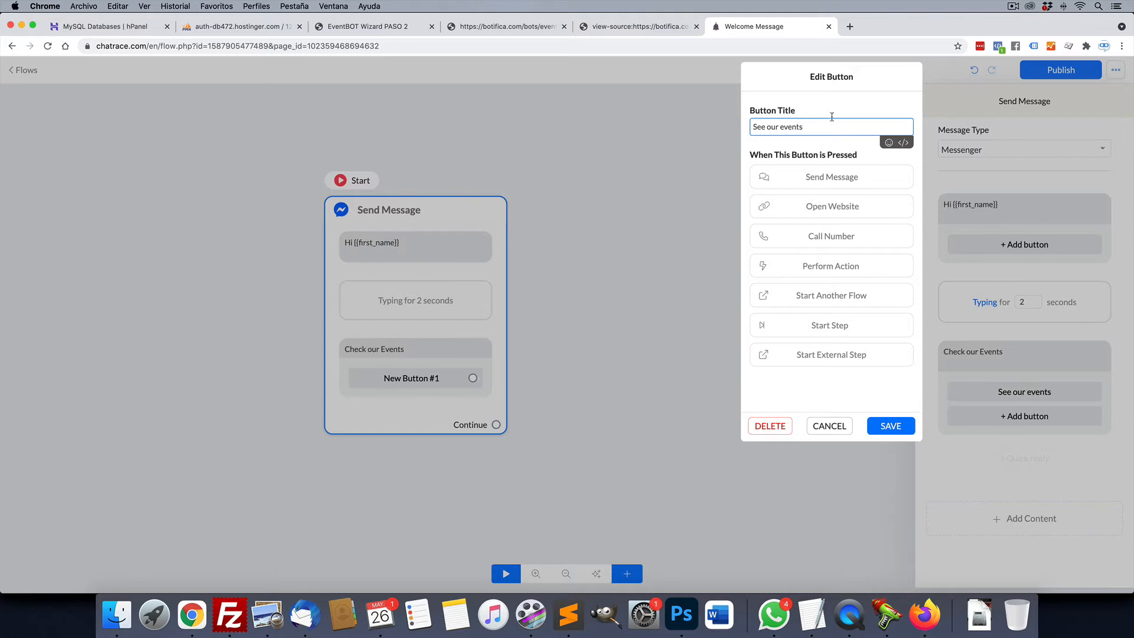
click(833, 296)
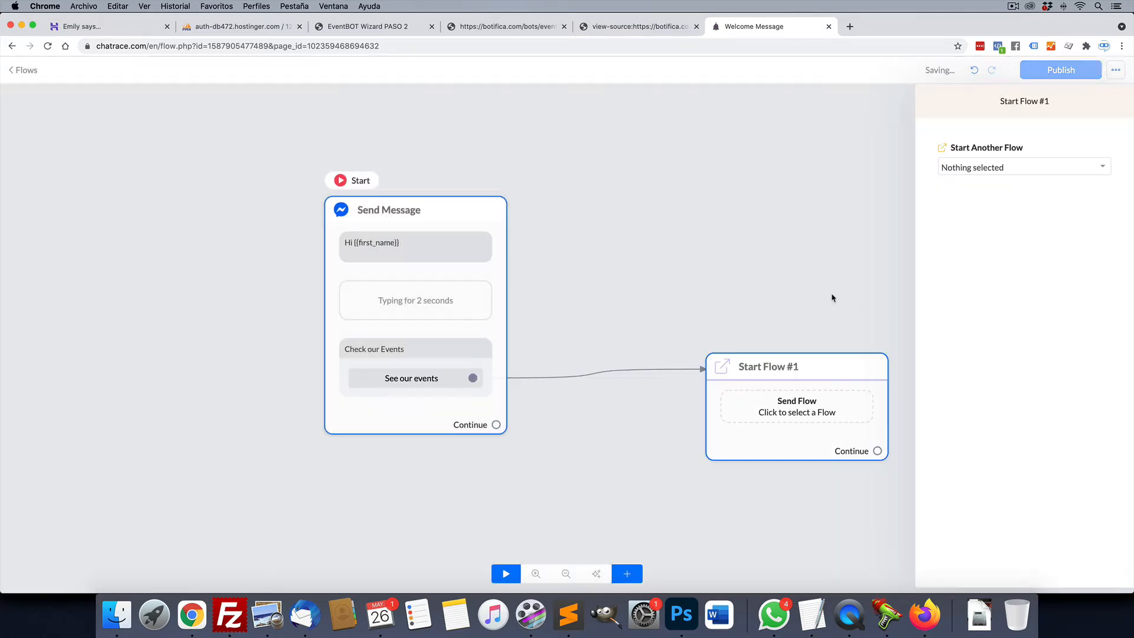
- Set Start Flow #1 to the START EVENTBOT flow and close its settings panel
click(1037, 169)
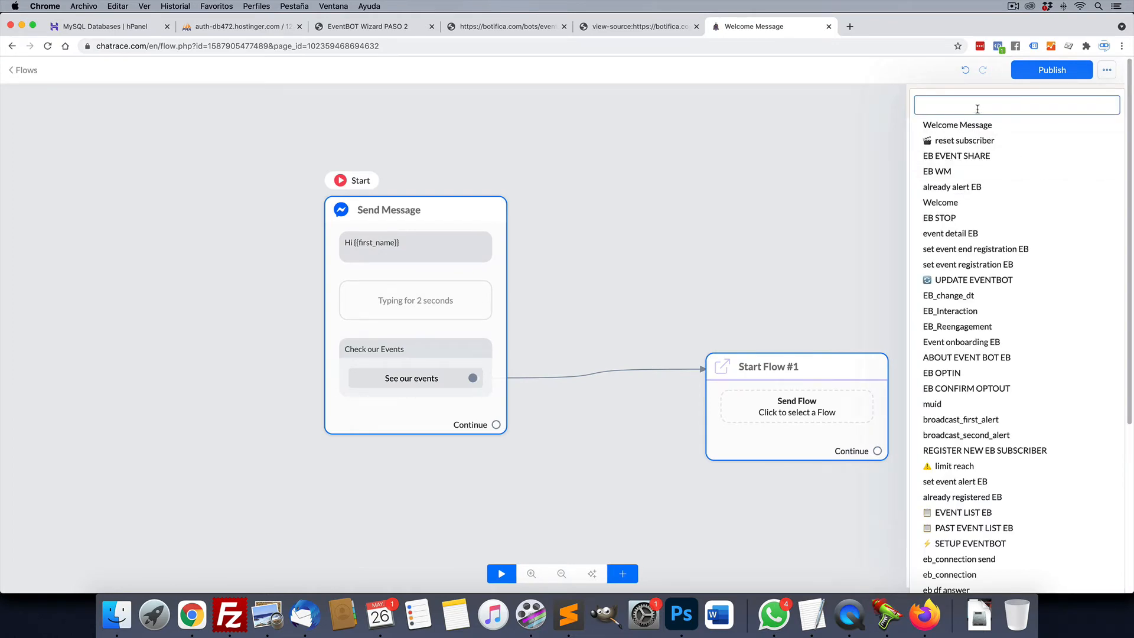
text(start)
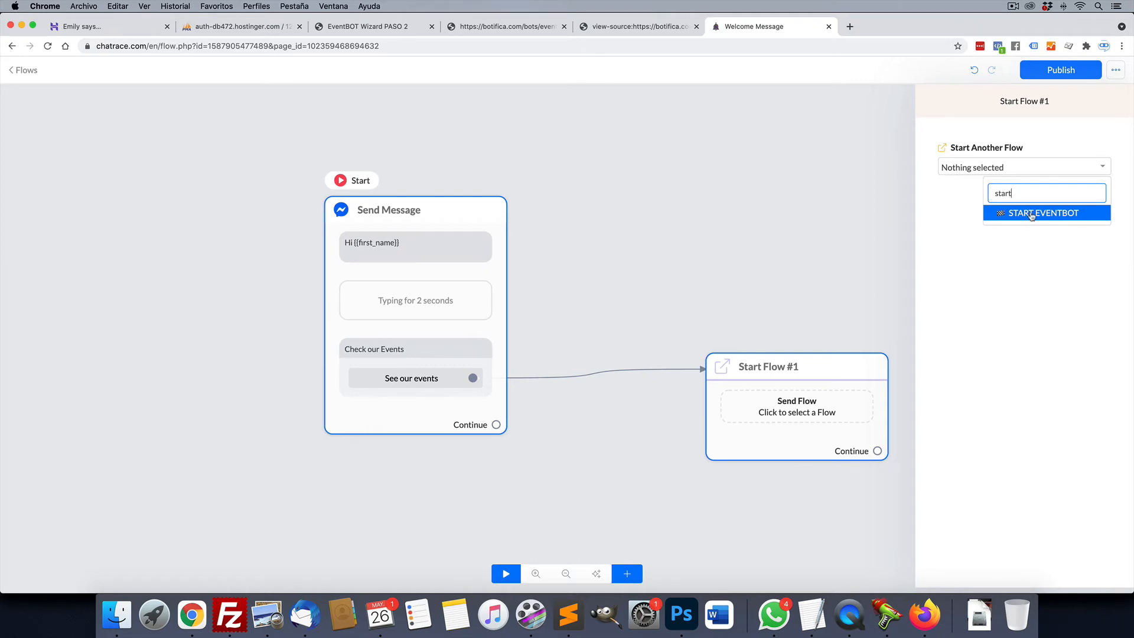
click(1031, 214)
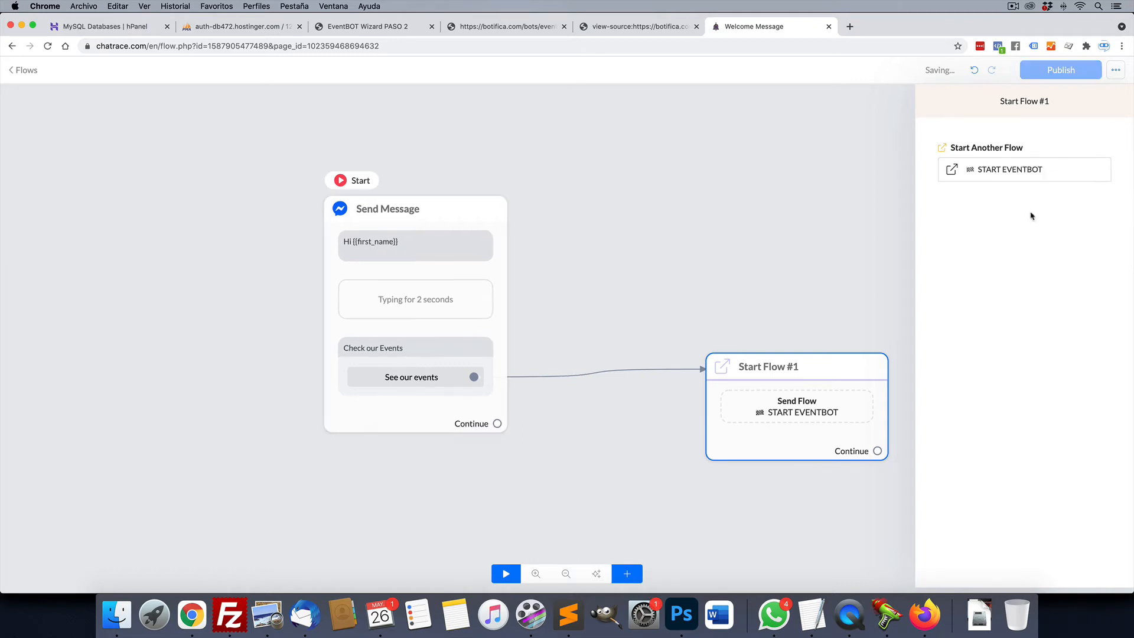
click(716, 263)
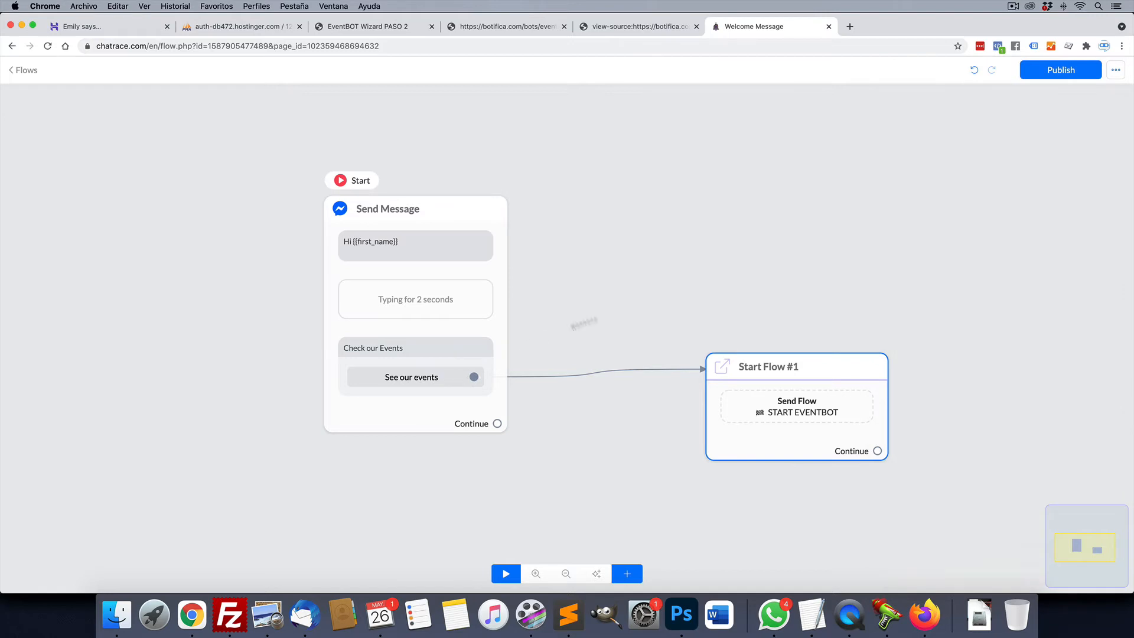
click(600, 293)
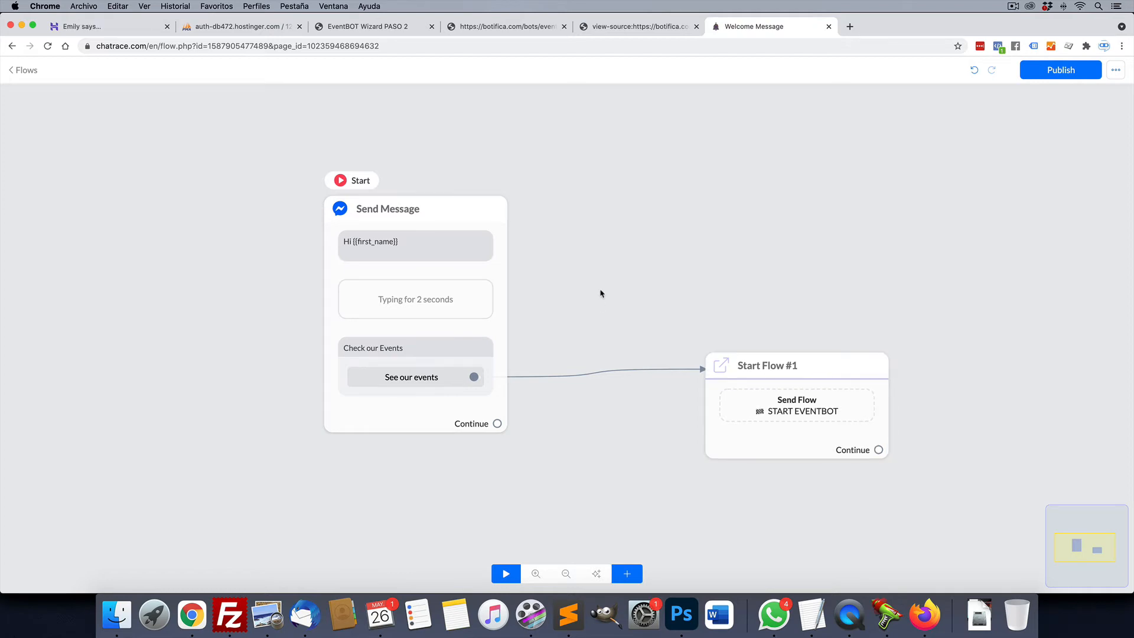
- Delete the 'See our events' button from the Send Message node
click(506, 421)
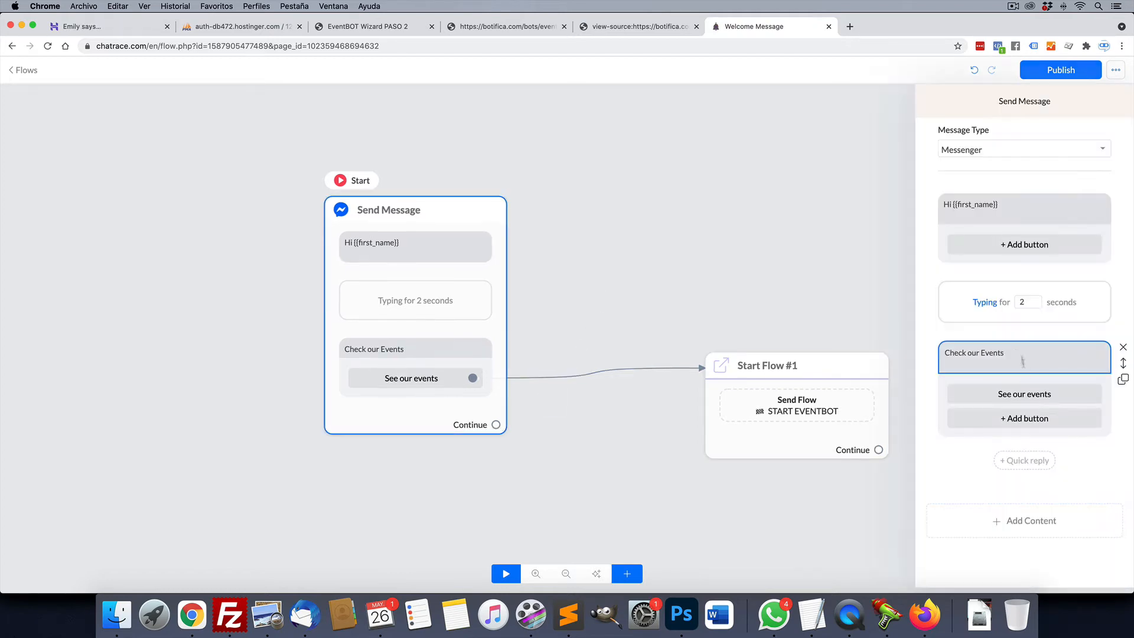
click(1025, 394)
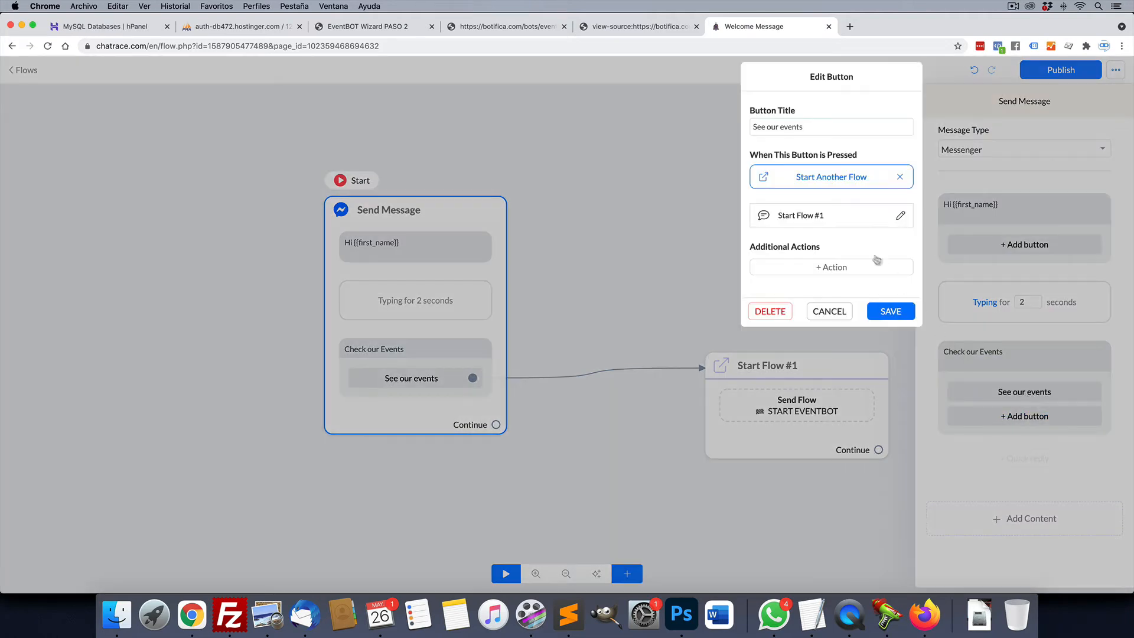
click(770, 311)
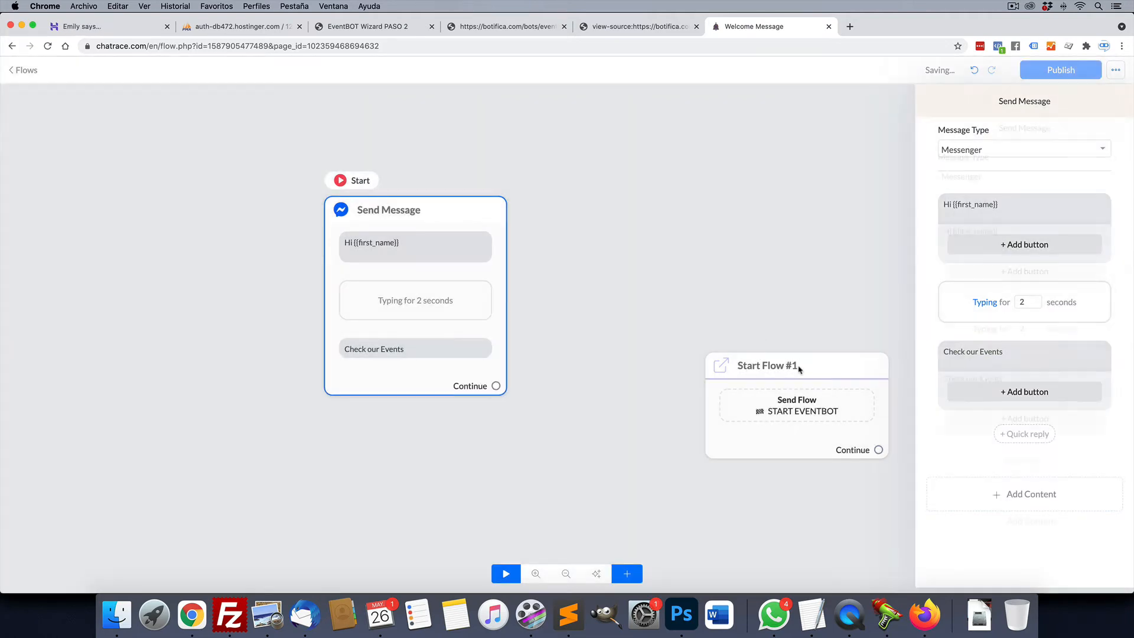
- Connect the Send Message node's Continue directly to Start Flow #1 sending START EVENTBOT
drag(799, 369, 720, 376)
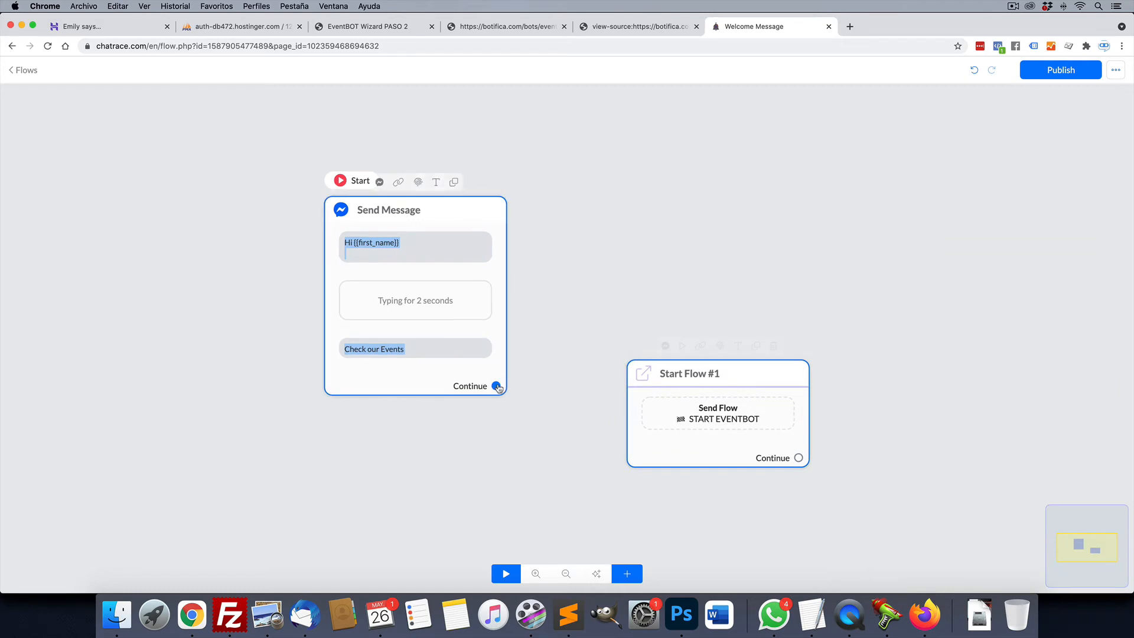
drag(497, 387, 638, 405)
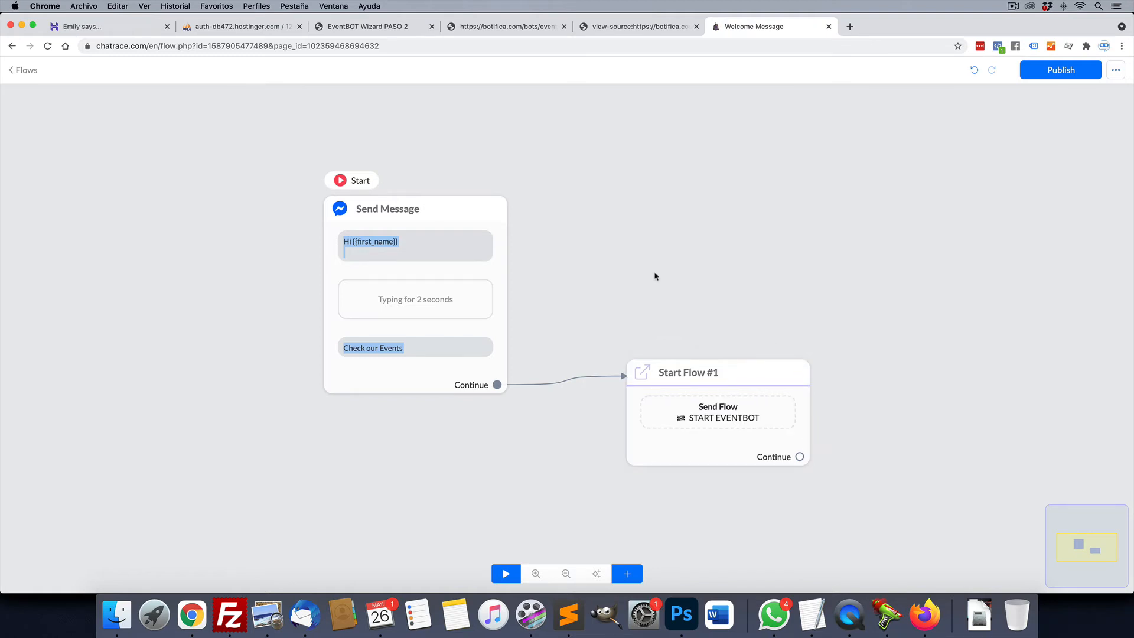
click(431, 352)
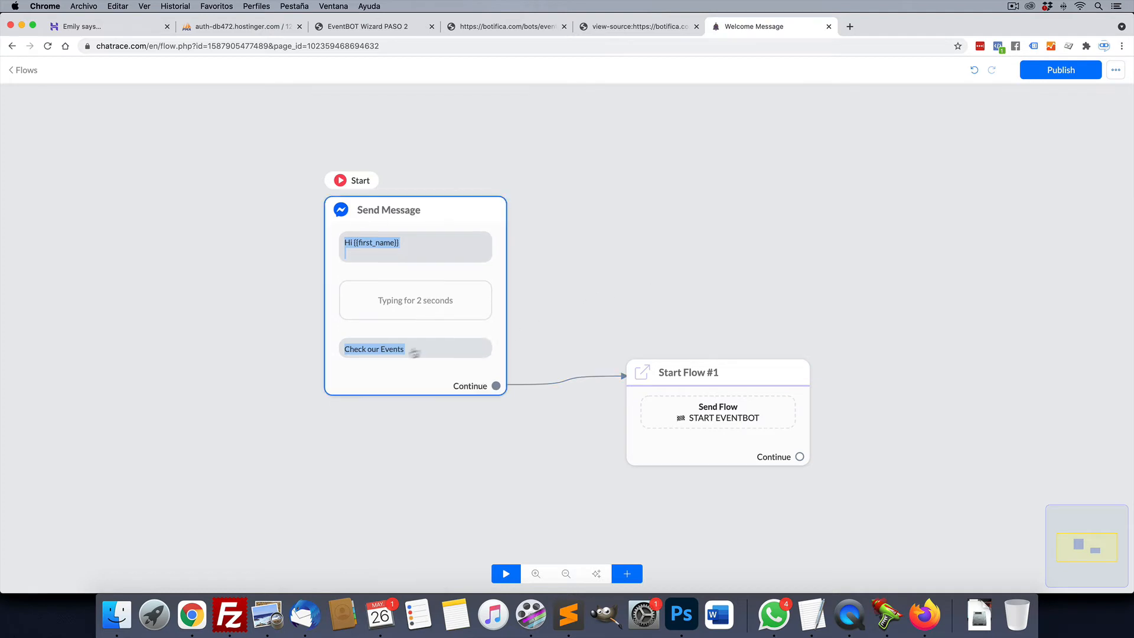
click(560, 309)
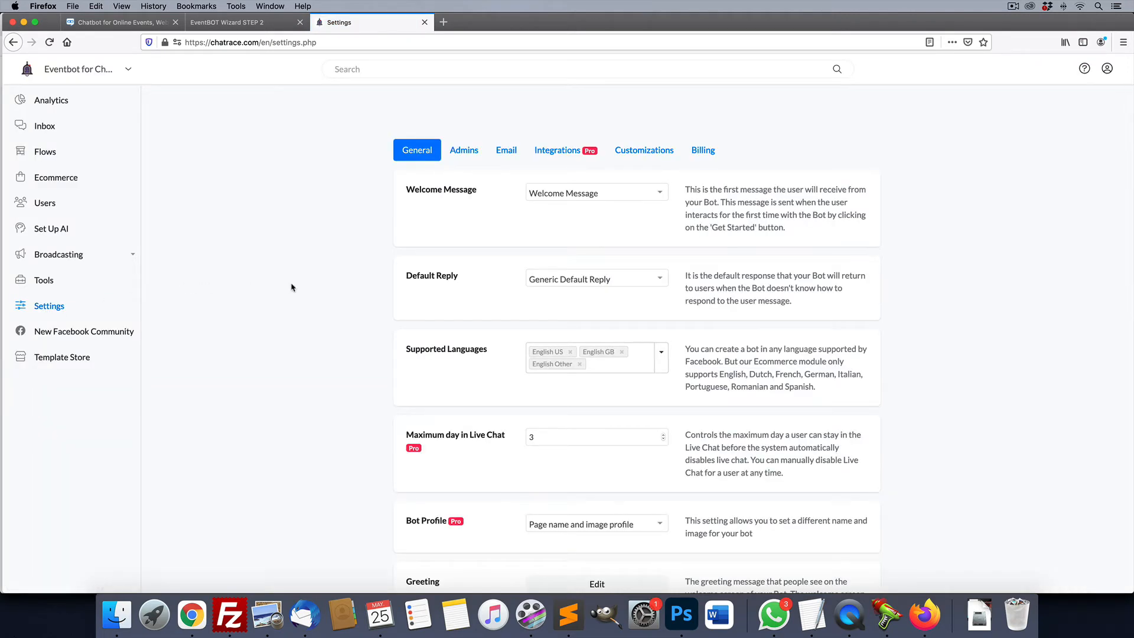
- Generate a Chatrace API token, then confirm EventBOT is downloaded and advance to Your BOT Keys
click(563, 153)
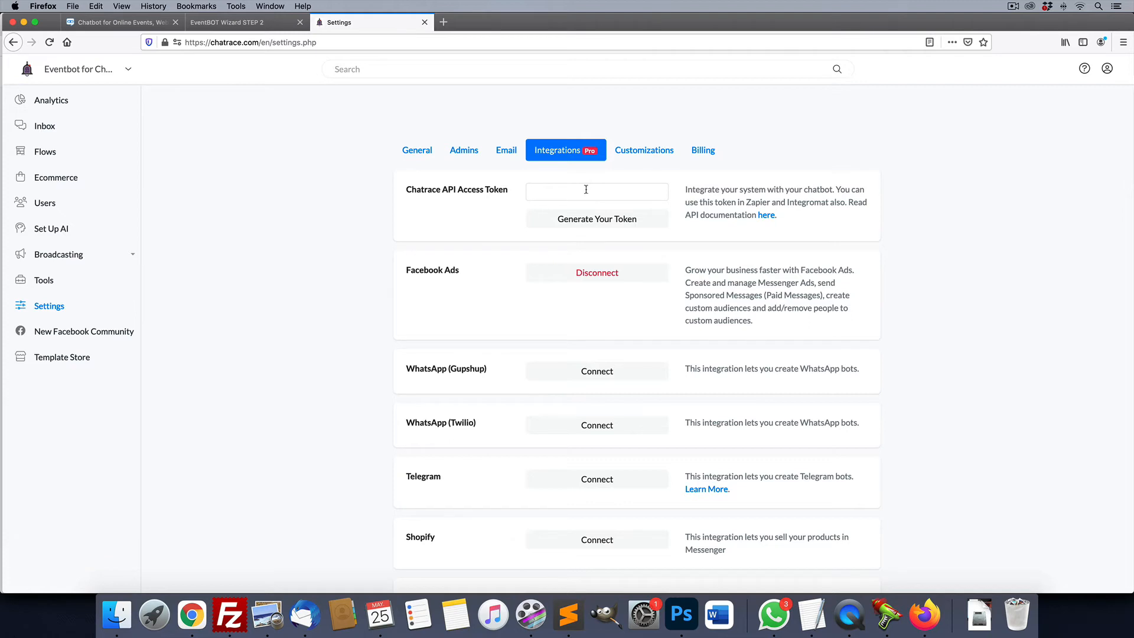
click(591, 224)
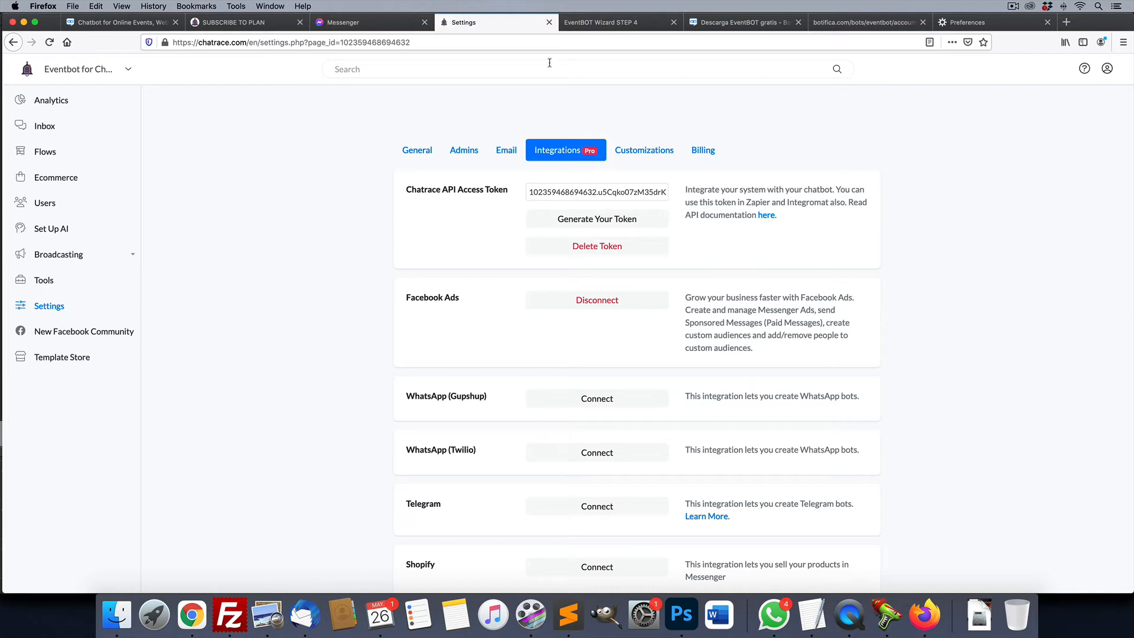
click(606, 26)
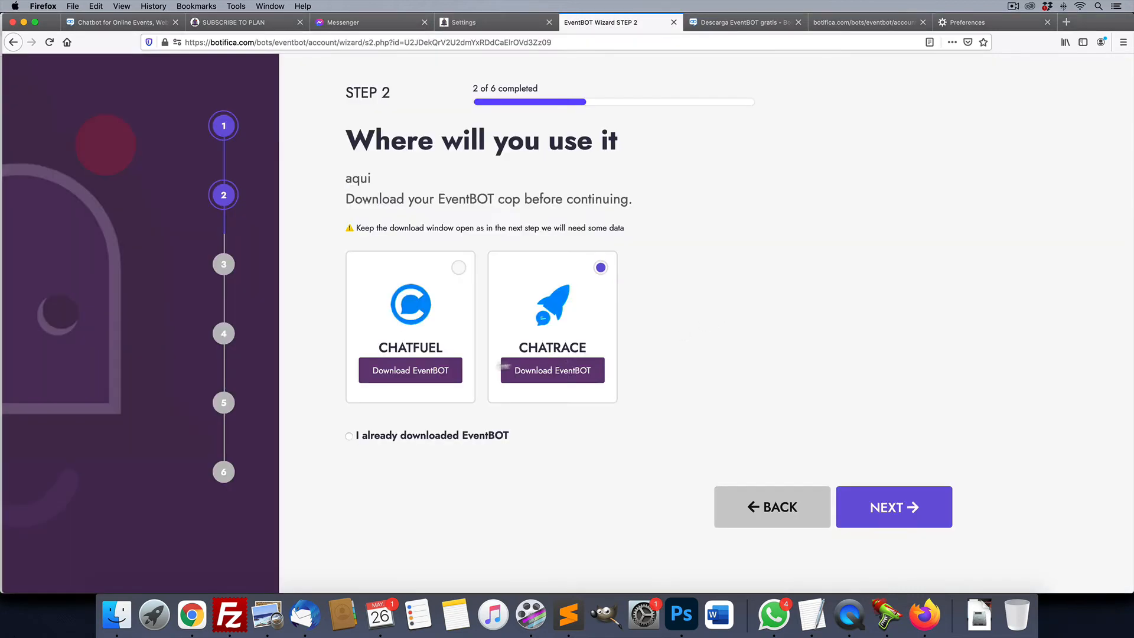
click(349, 437)
click(910, 506)
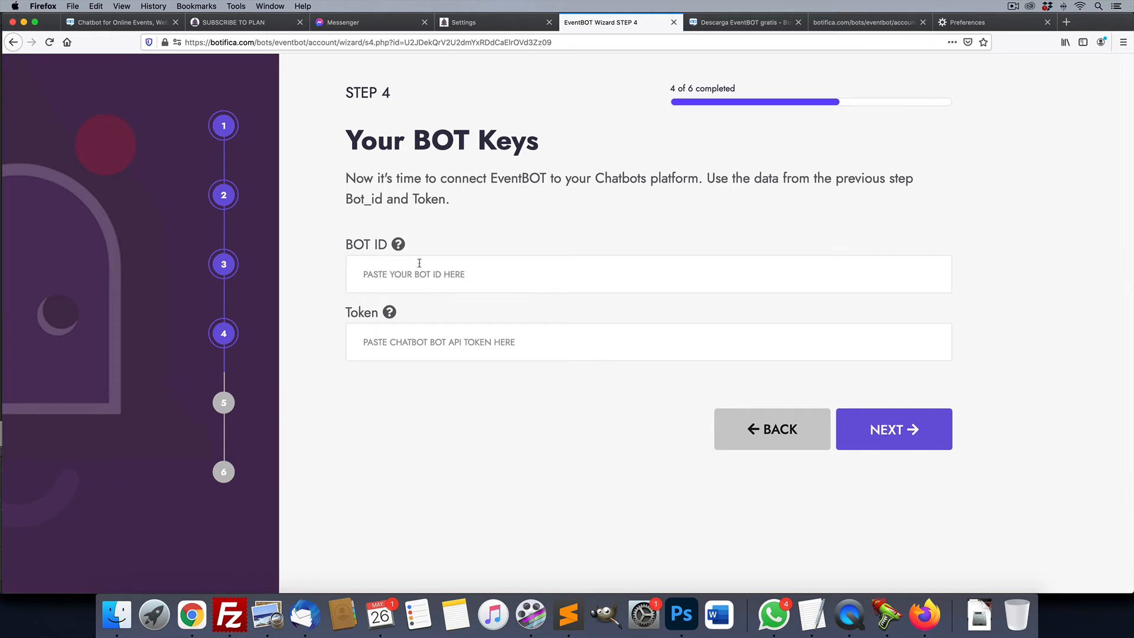
- Copy the Chatrace bot ID and paste it into EventBOT's BOT ID field
click(496, 21)
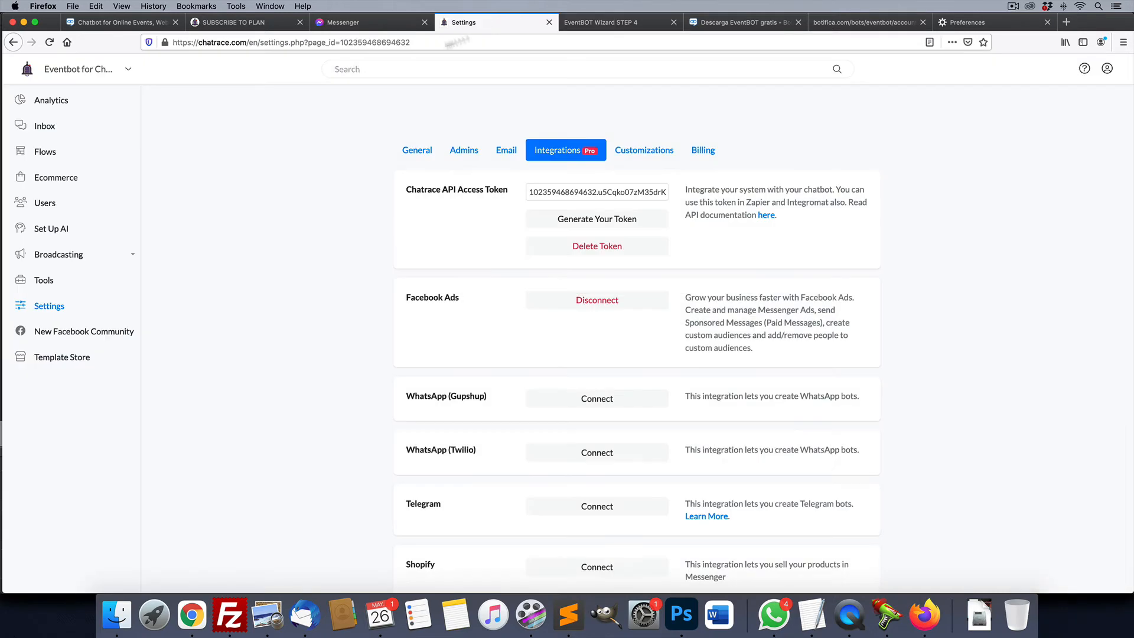
double_click(370, 42)
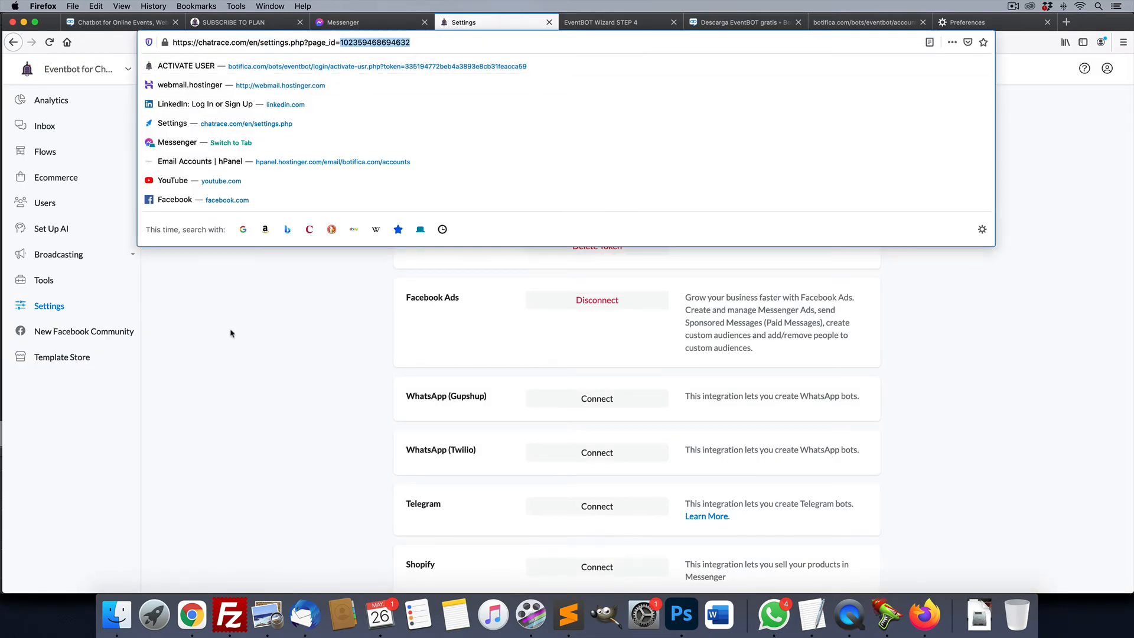
click(263, 320)
double_click(368, 43)
click(279, 342)
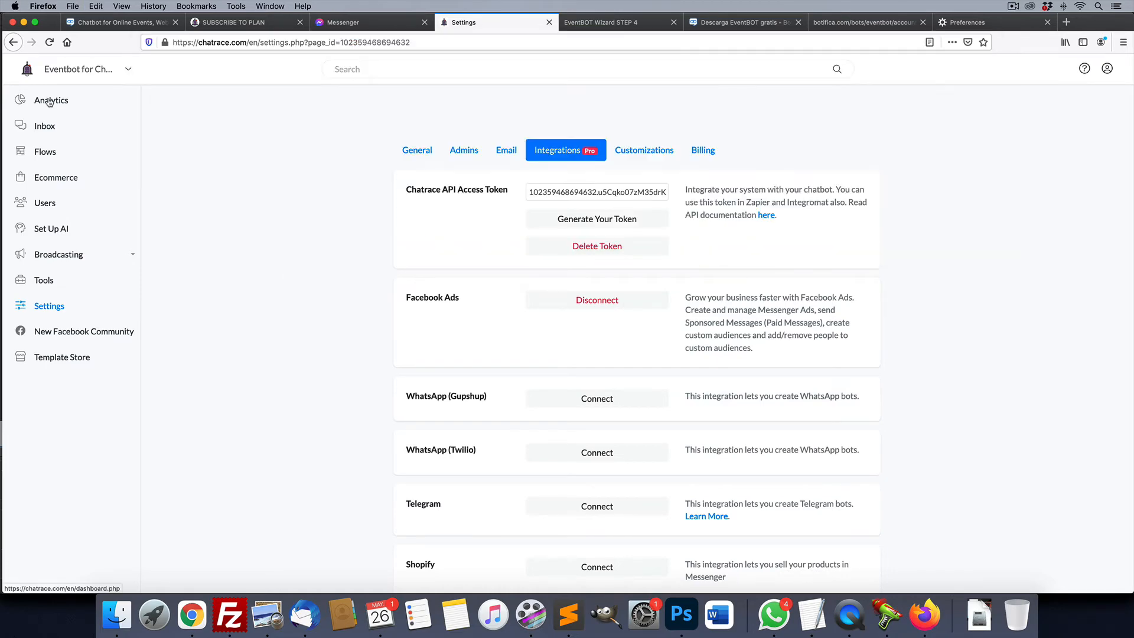
click(50, 101)
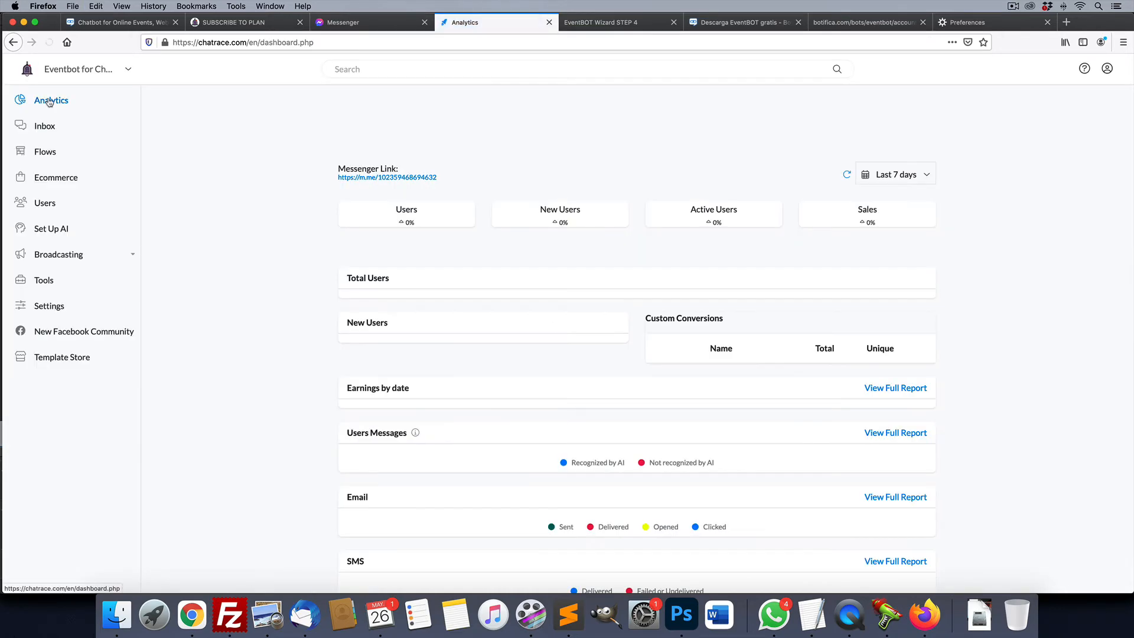
drag(448, 177, 378, 180)
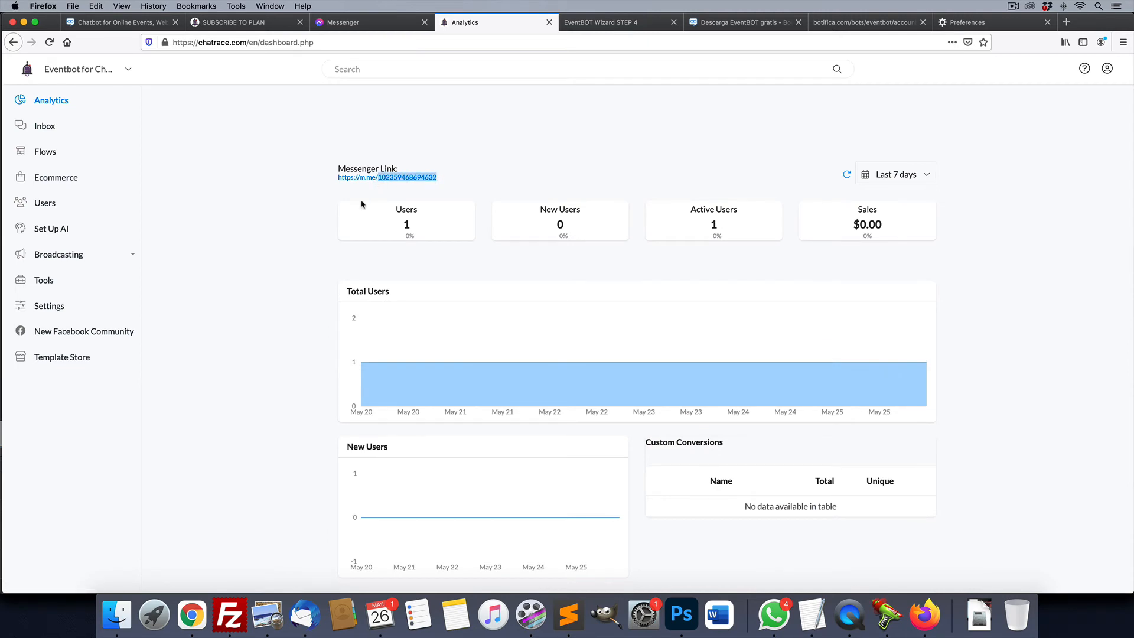
key(super+Left)
double_click(370, 42)
key(super+c)
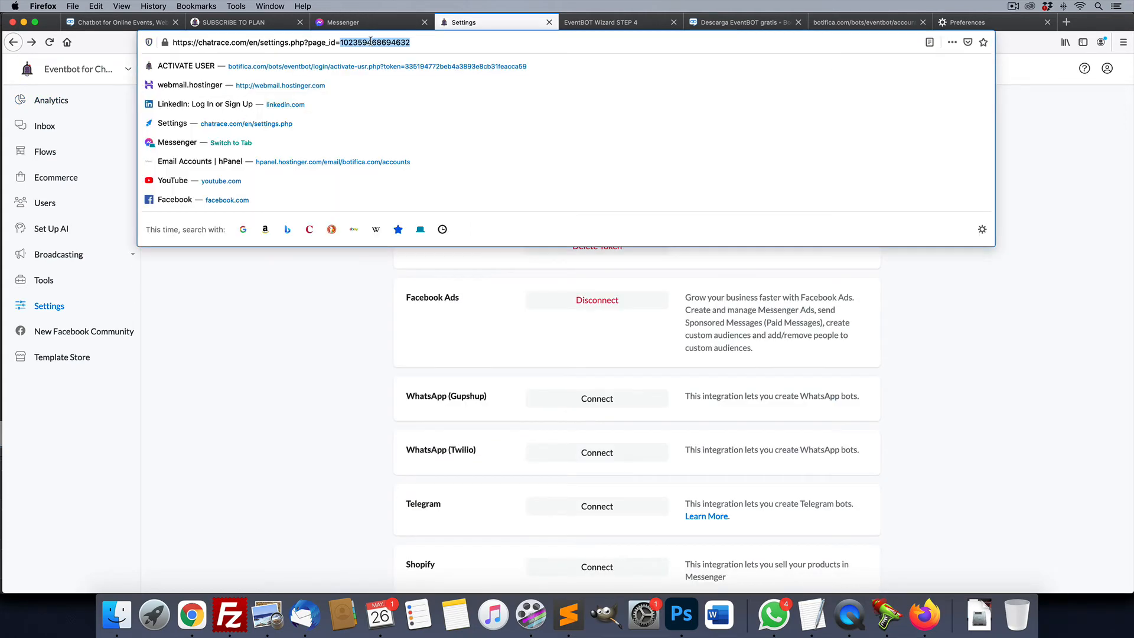
click(577, 22)
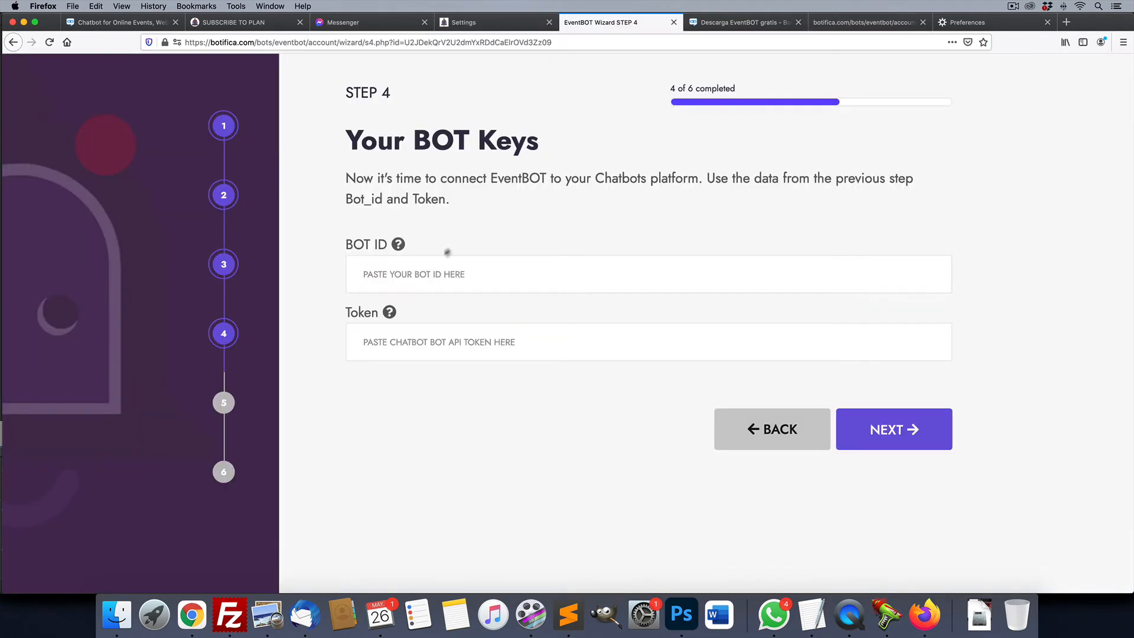
click(447, 266)
key(super+v)
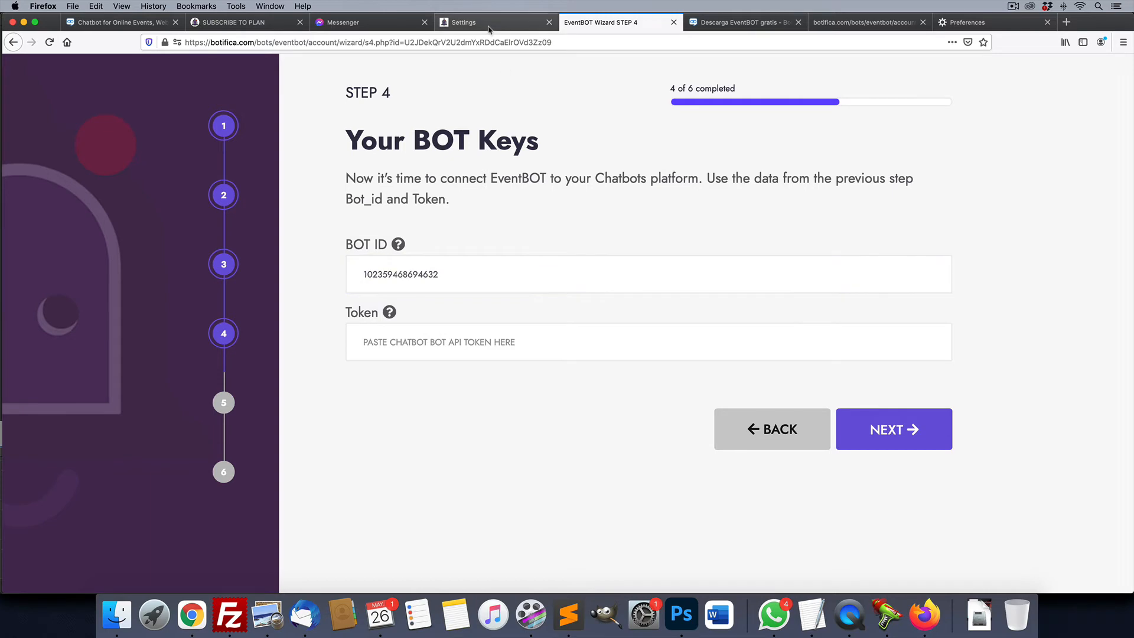
- Copy the Chatrace API access token into the Token field and submit the bot keys
click(488, 26)
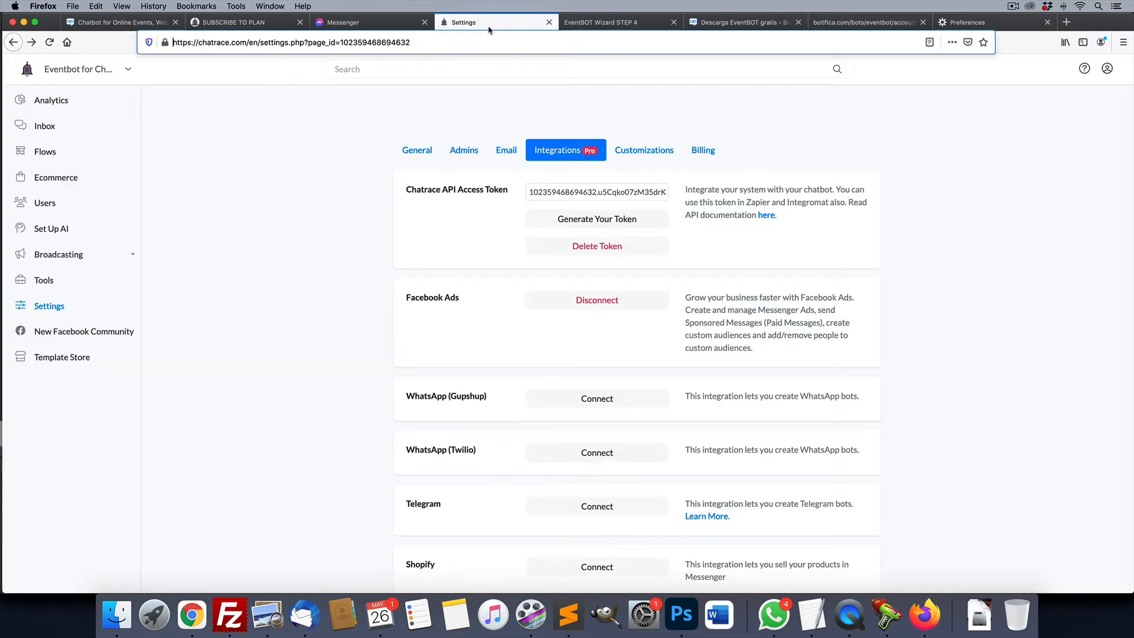
triple_click(567, 193)
key(super+c)
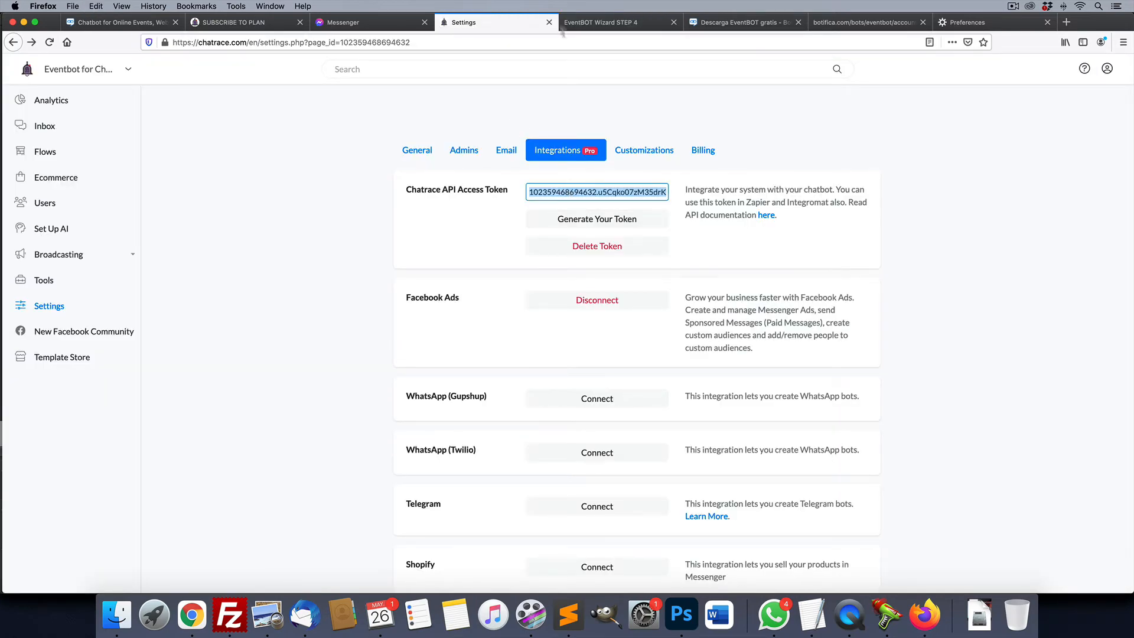
click(600, 23)
key(super+v)
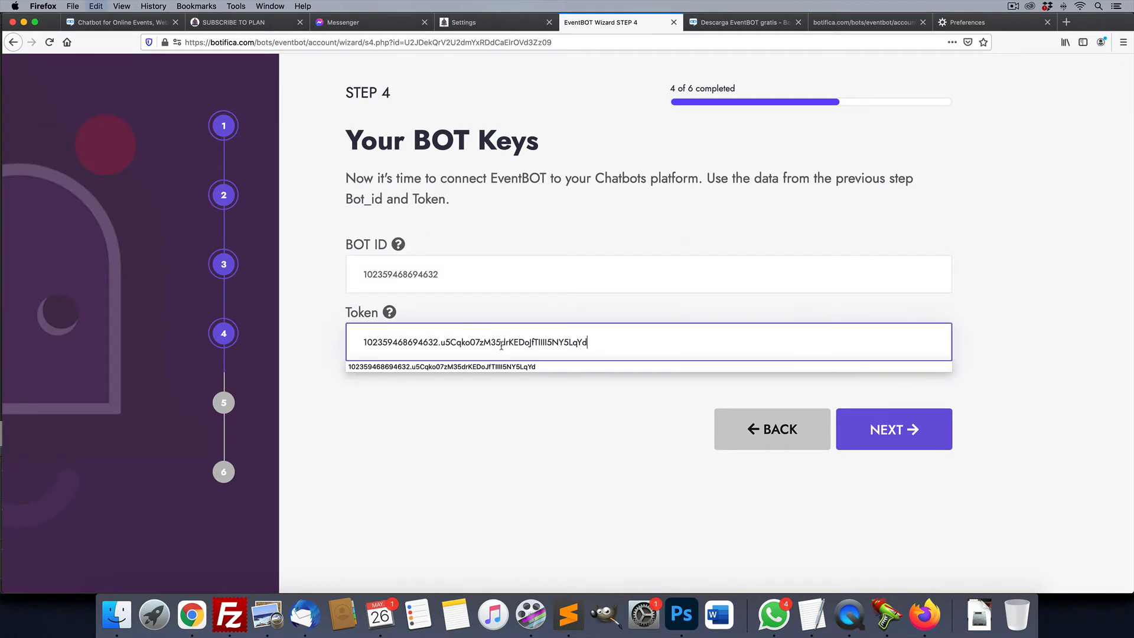
click(583, 445)
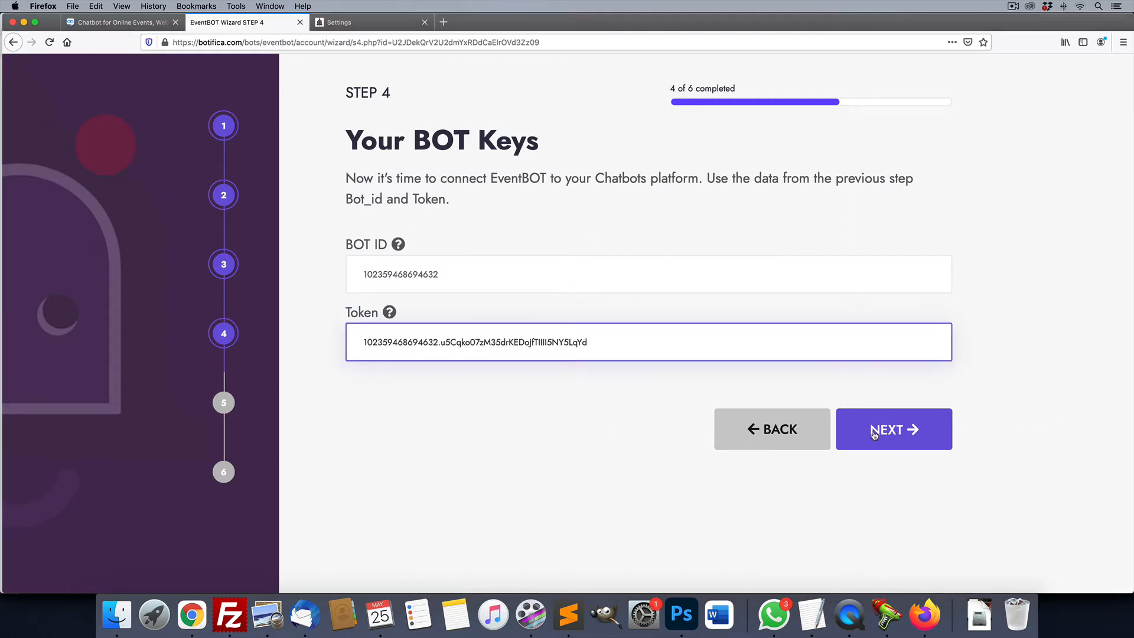
click(894, 429)
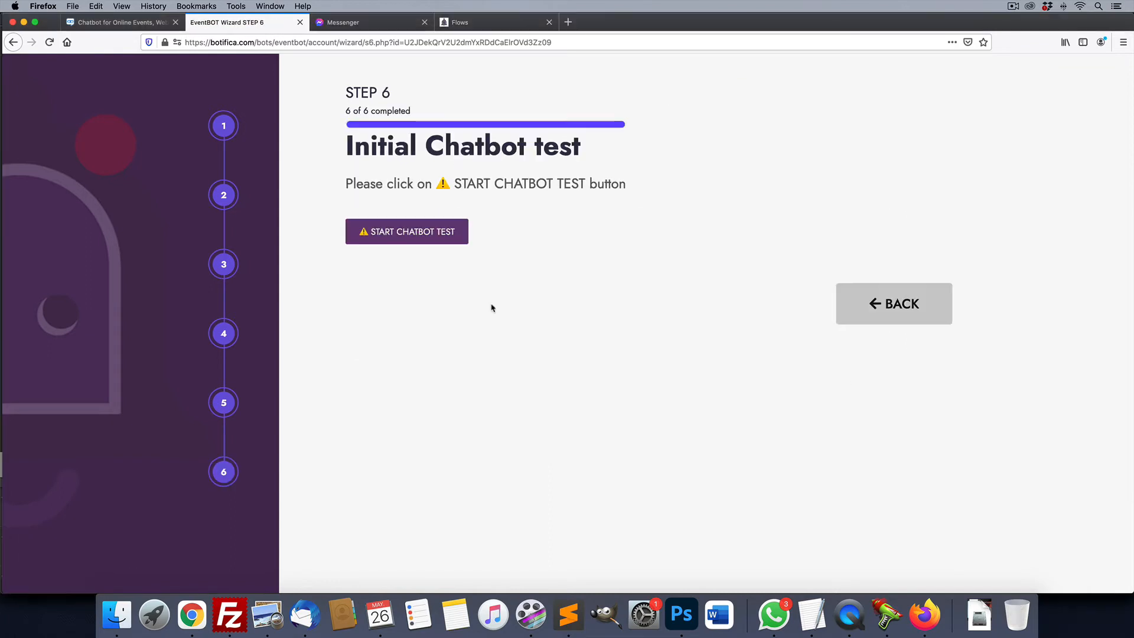
- Start the initial chatbot test from Step 6
click(424, 237)
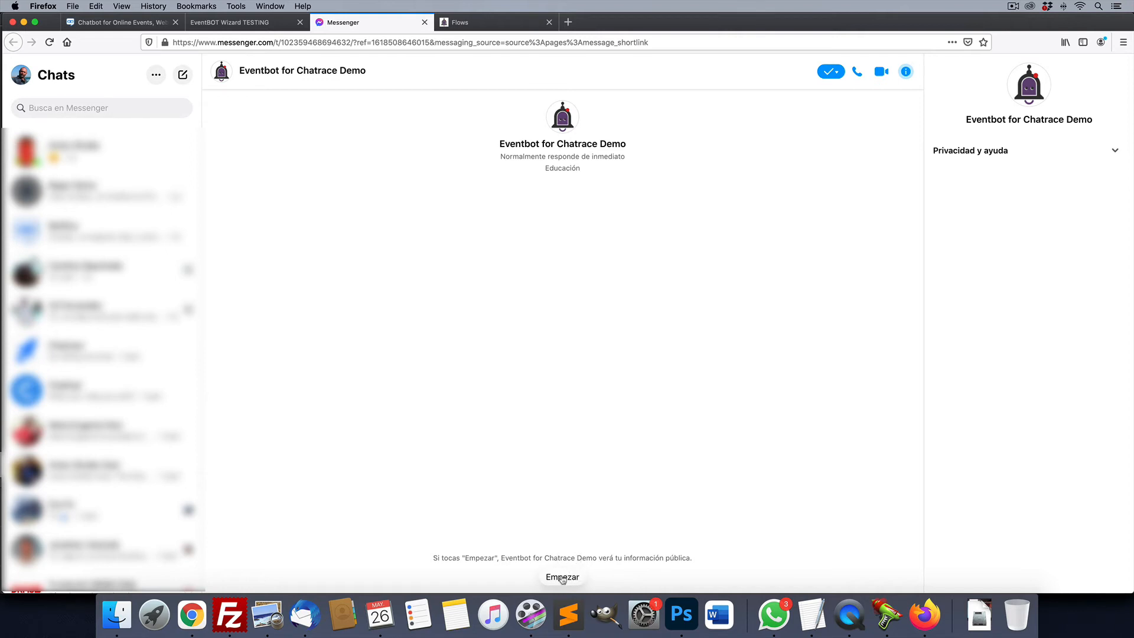
- Start the Messenger conversation so the bot replies 'Initial test SUCCESS!', then return to EventBOT
click(562, 578)
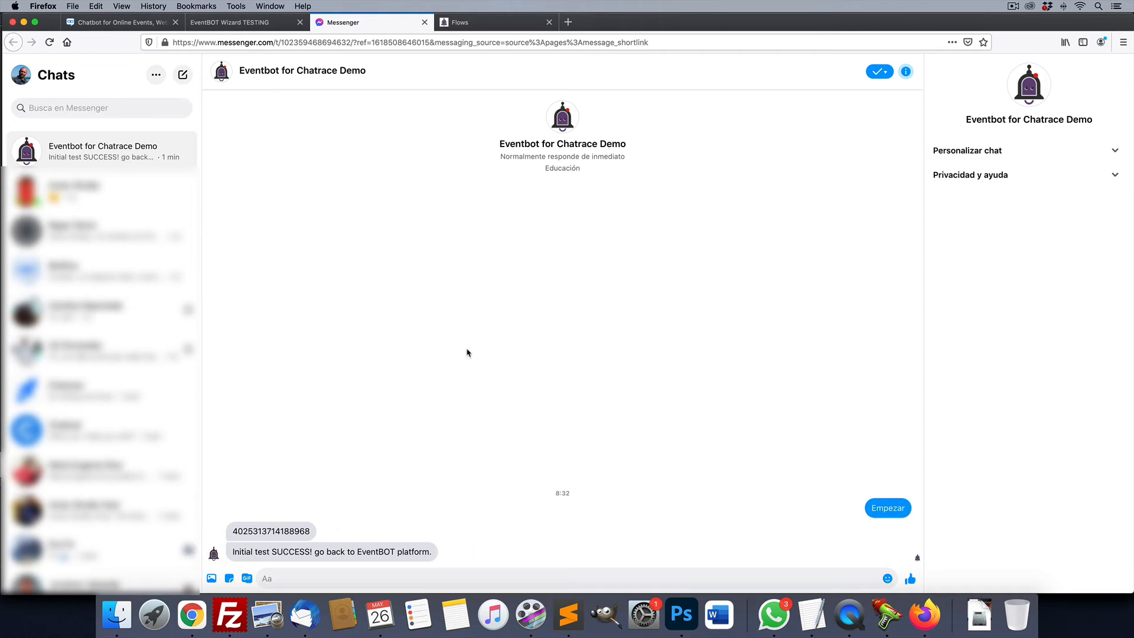
click(254, 25)
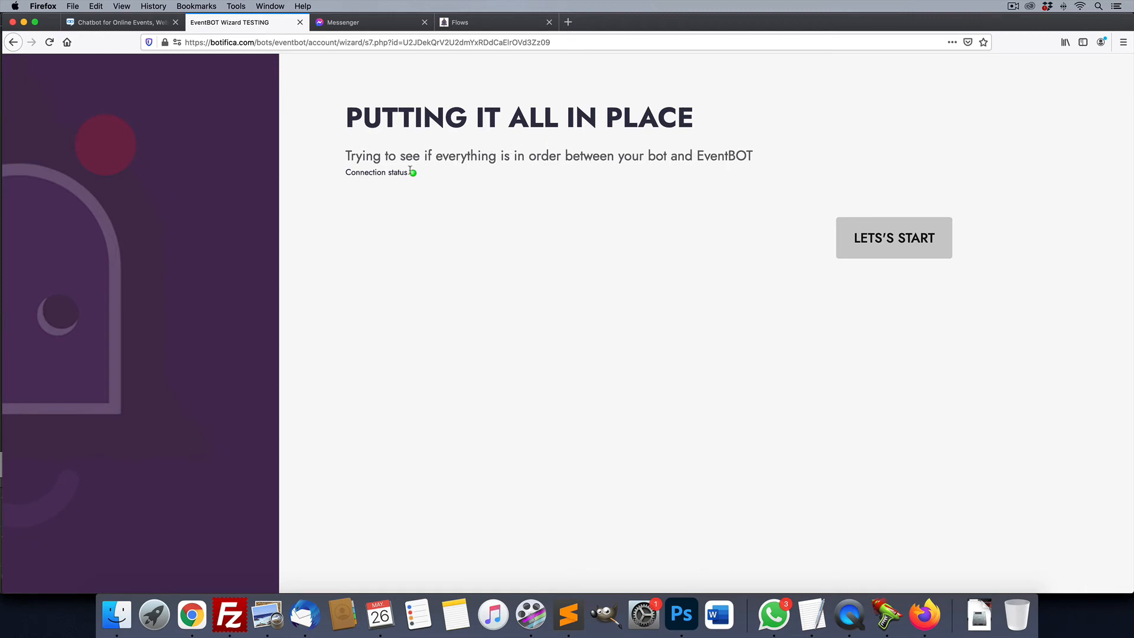
- Finish the 'Putting It All In Place' step with LET'S START to reach the Hosts page
drag(410, 172, 351, 172)
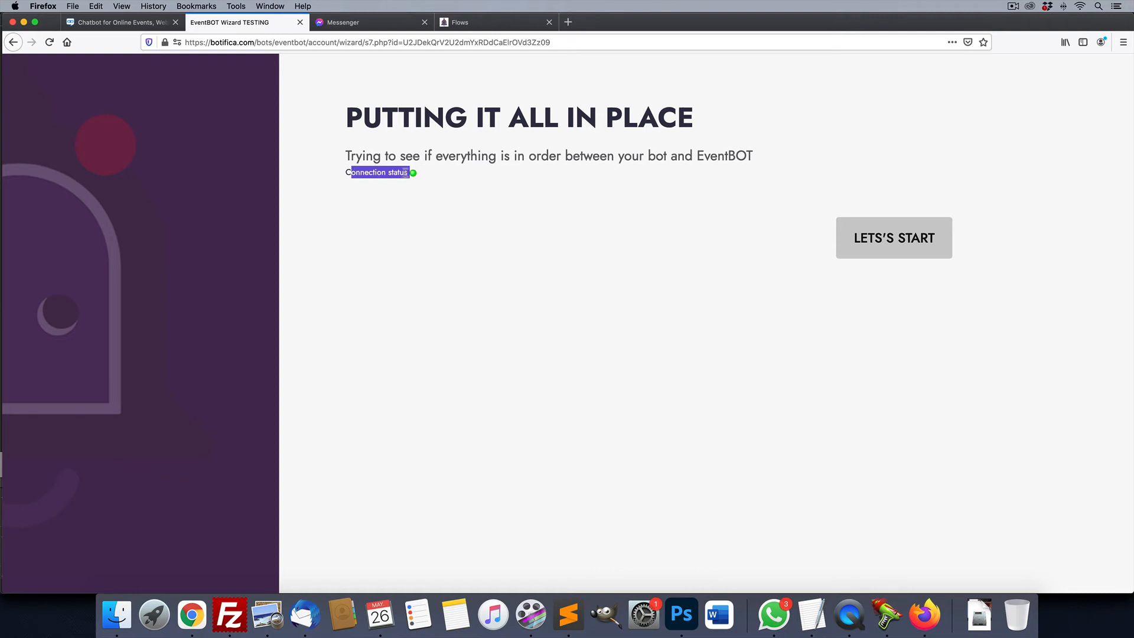
click(441, 175)
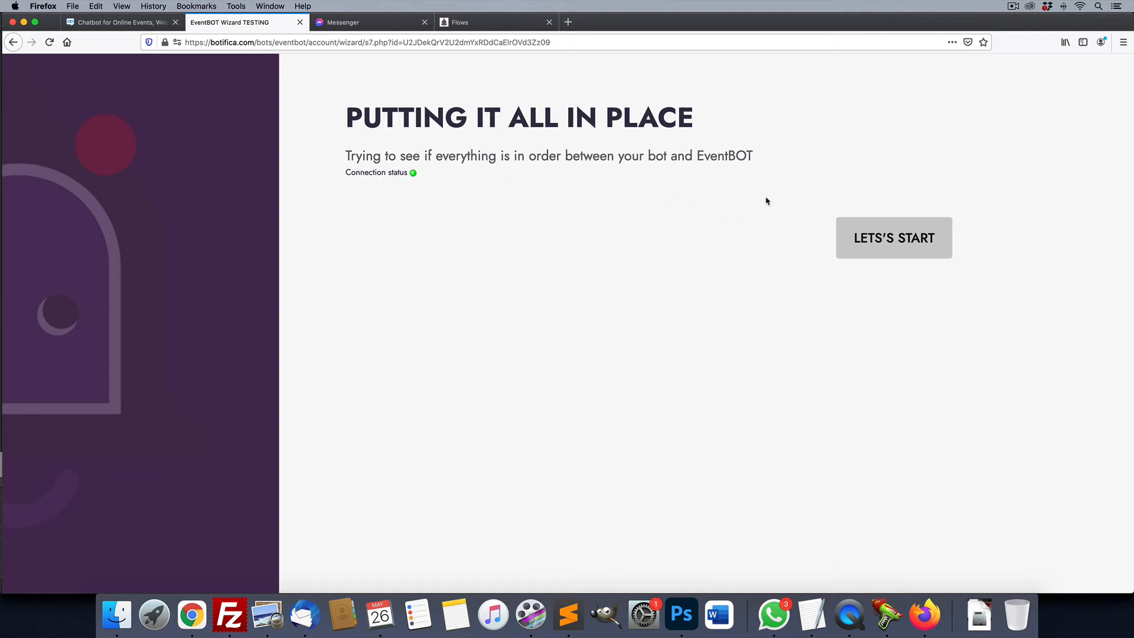
click(896, 240)
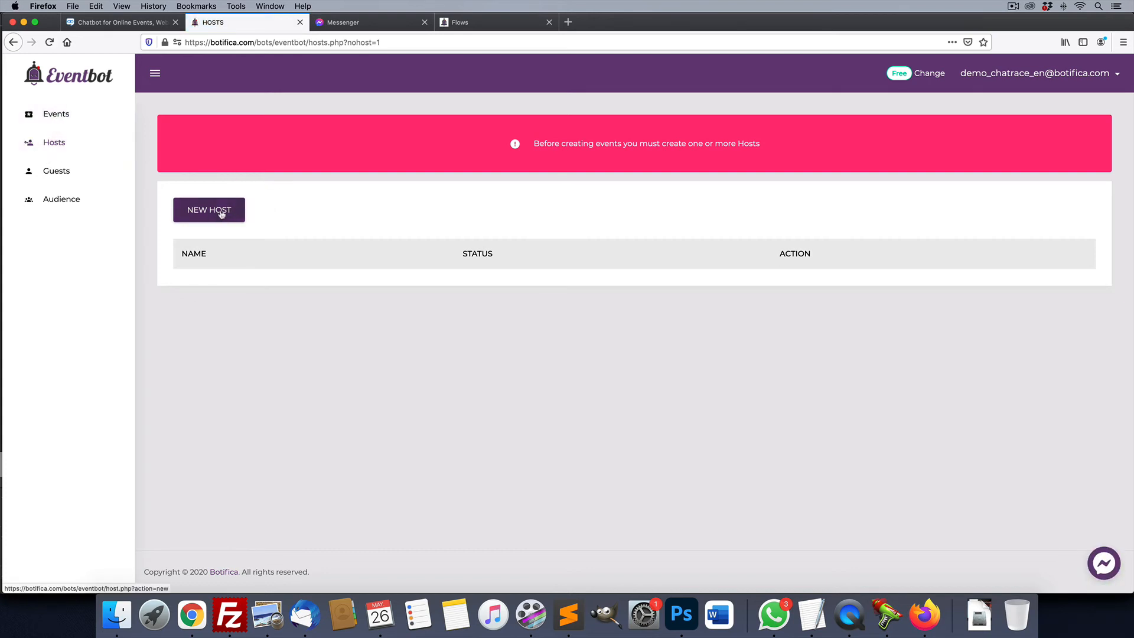
- Create a new host and enter the host's full name
click(222, 213)
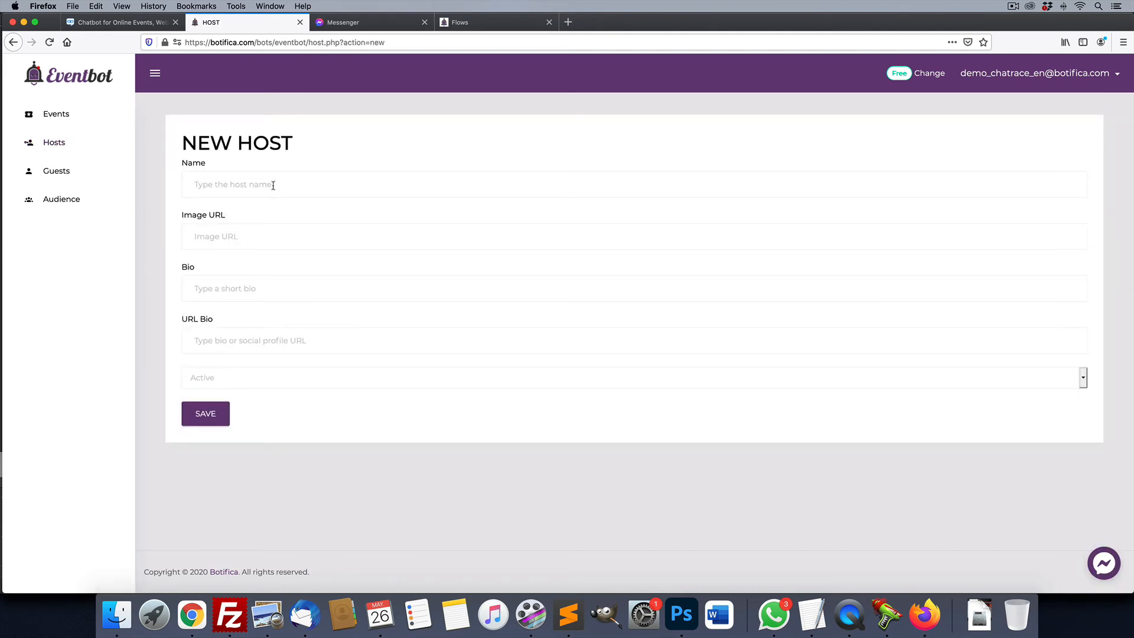
click(273, 186)
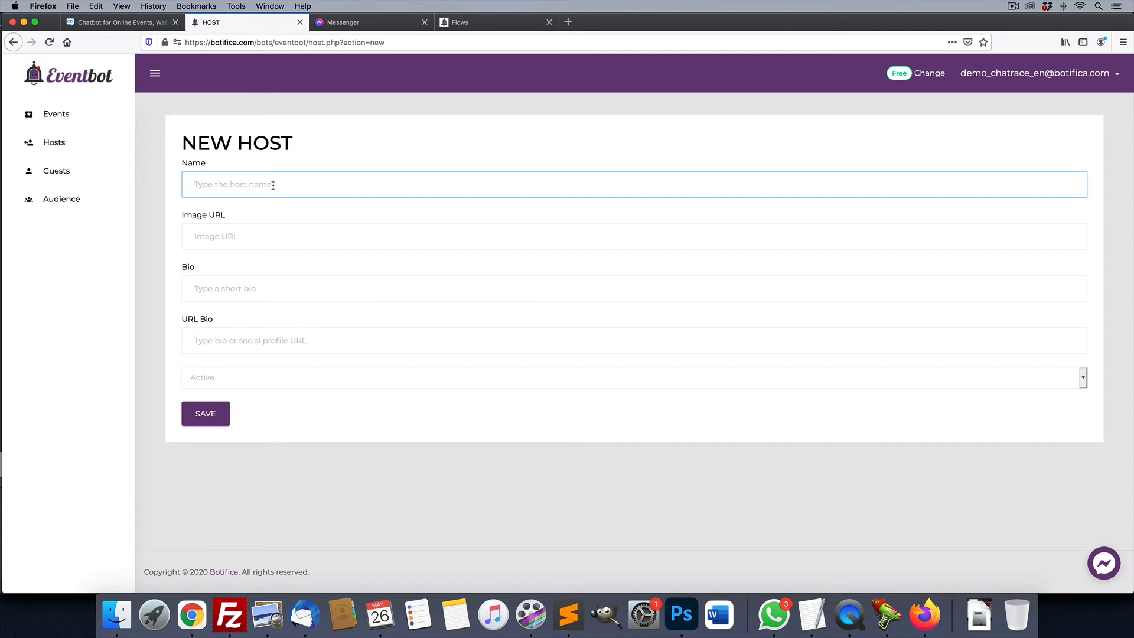
text(Cristian)
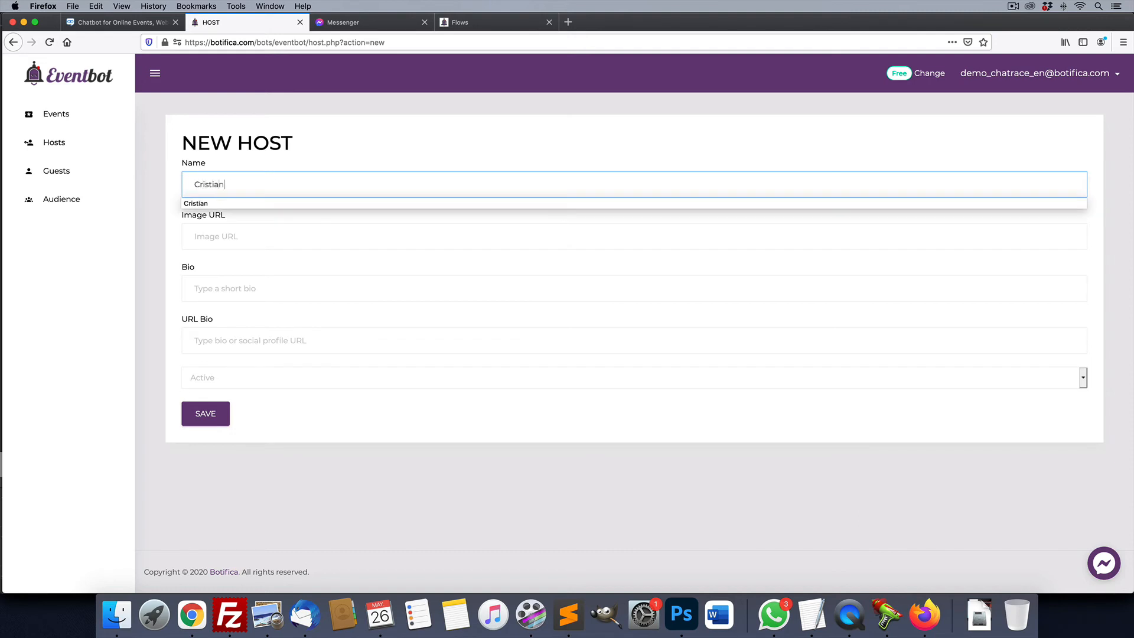
text( sepulveda)
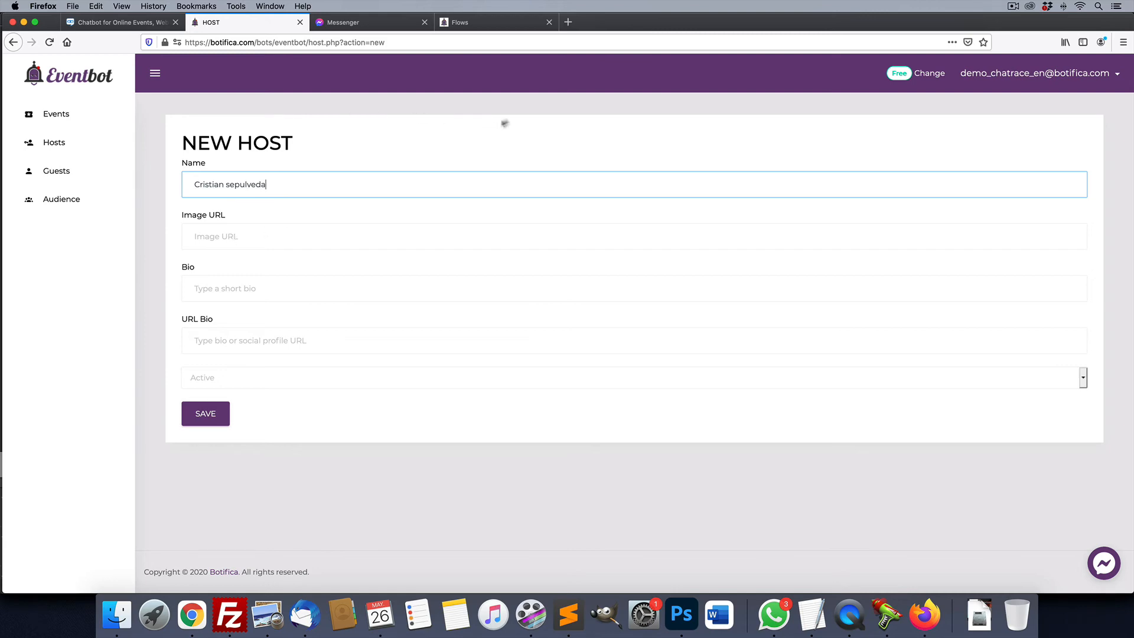
- Copy the image link of the LinkedIn profile photo and return to the New Host form
click(568, 23)
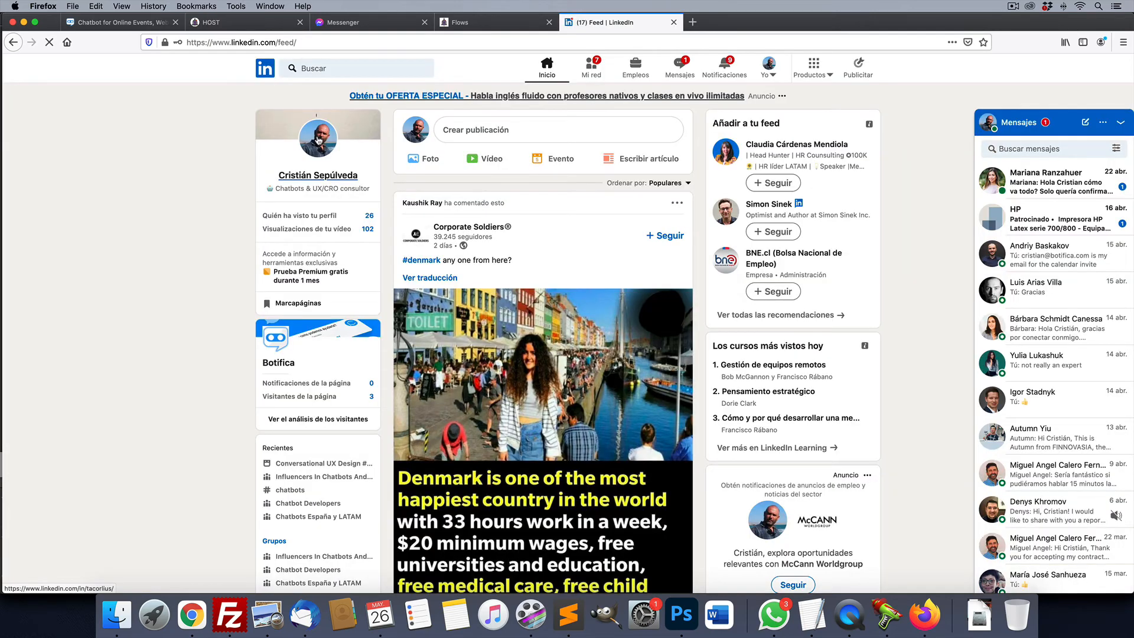
click(317, 140)
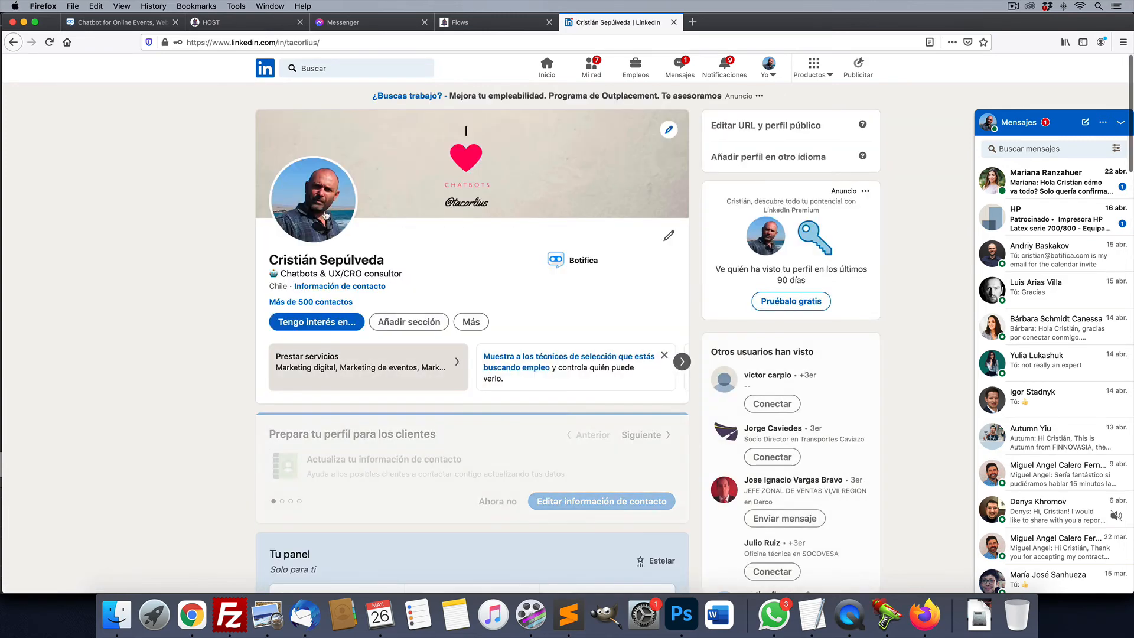
click(324, 215)
right_click(584, 171)
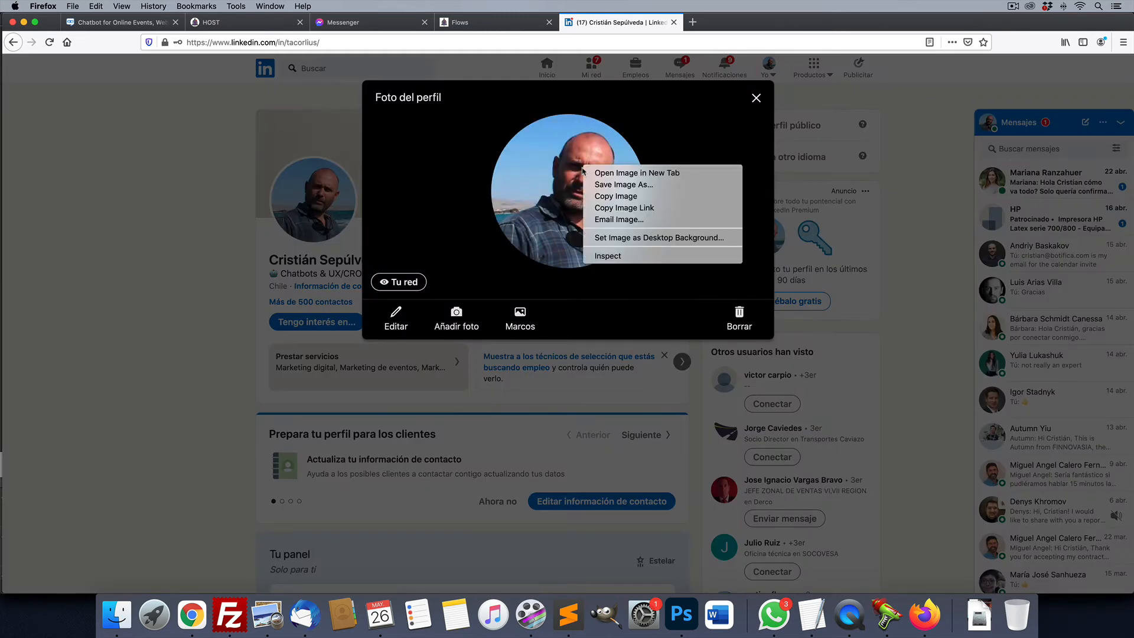
click(628, 209)
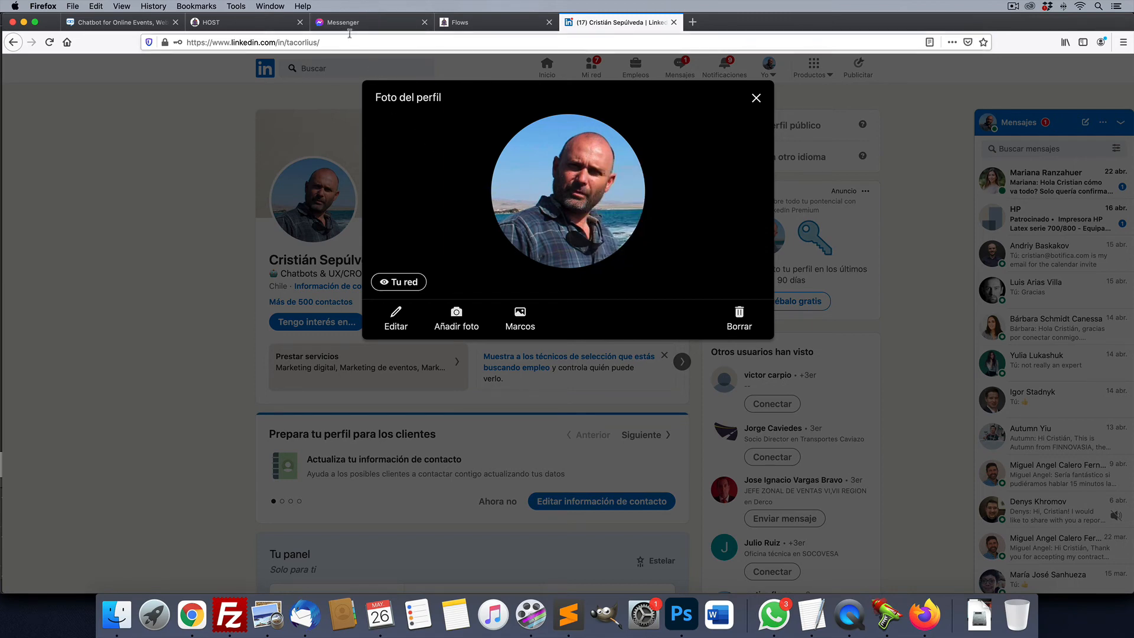
click(248, 24)
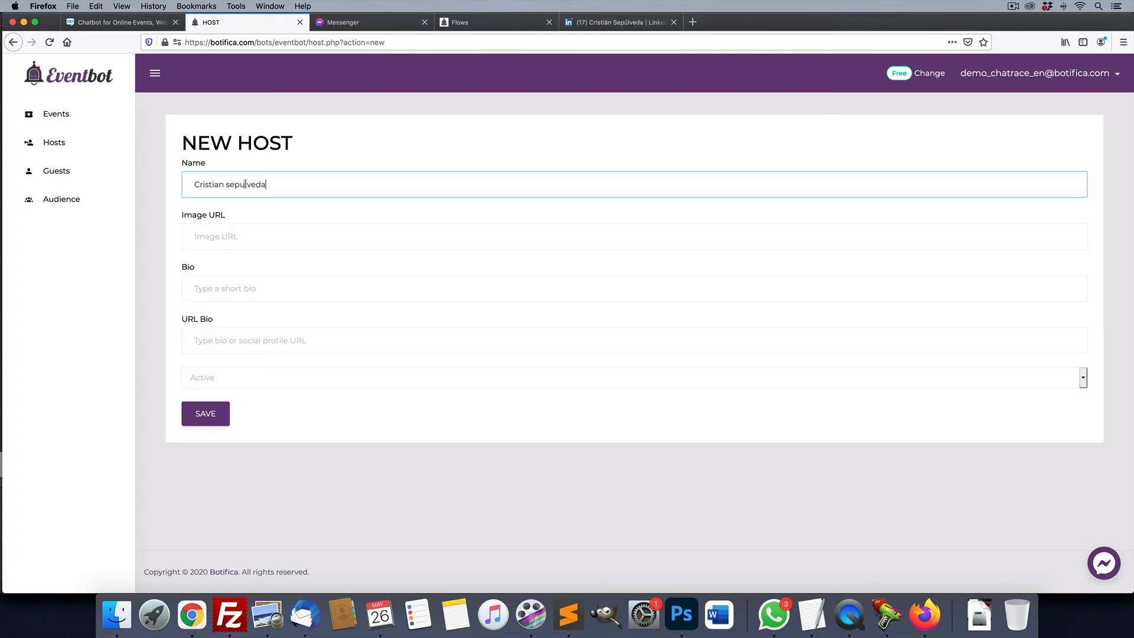
- Paste the photo link as Image URL and type the bio 'This is a short bio'
click(239, 236)
key(super+v)
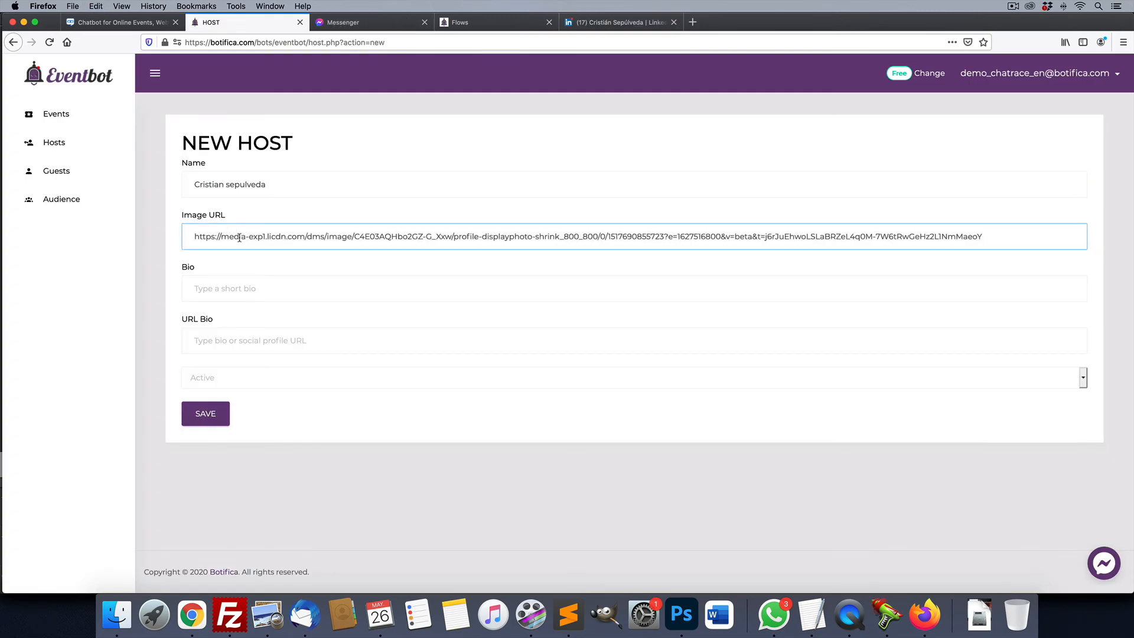
click(232, 290)
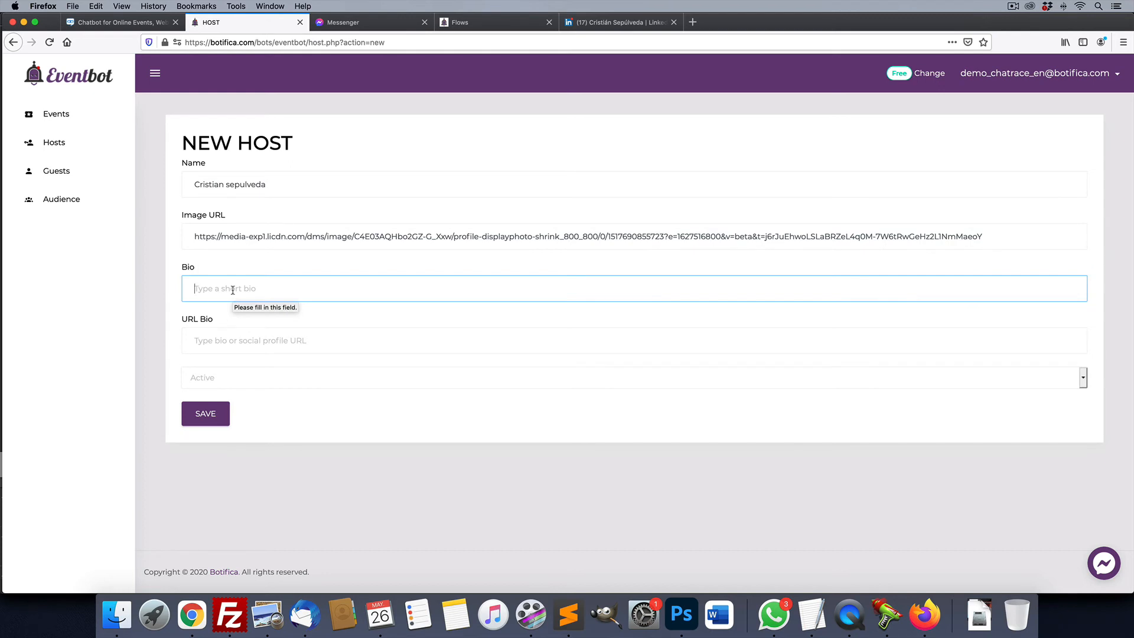
text(This is a short bio)
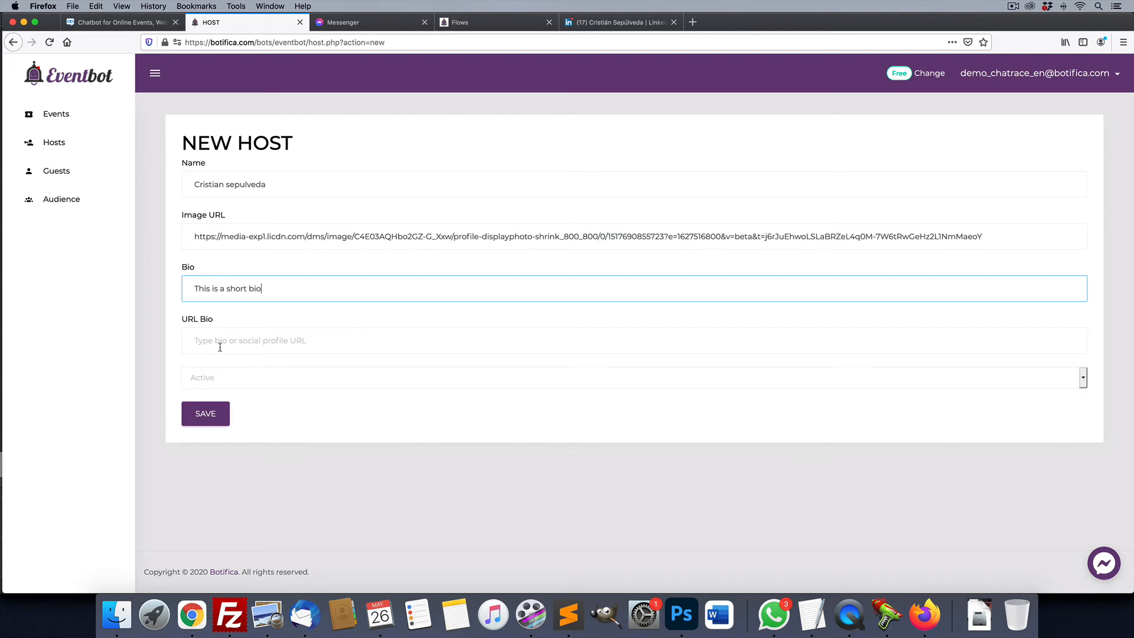
- Set the LinkedIn profile link as URL Bio and save the host
click(599, 23)
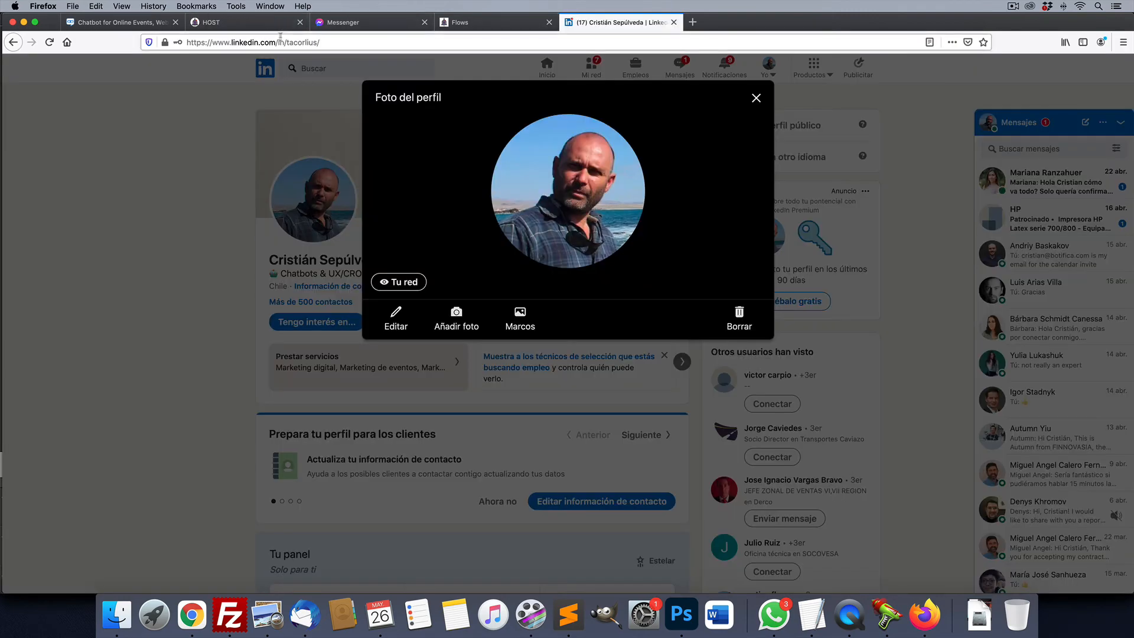
click(304, 42)
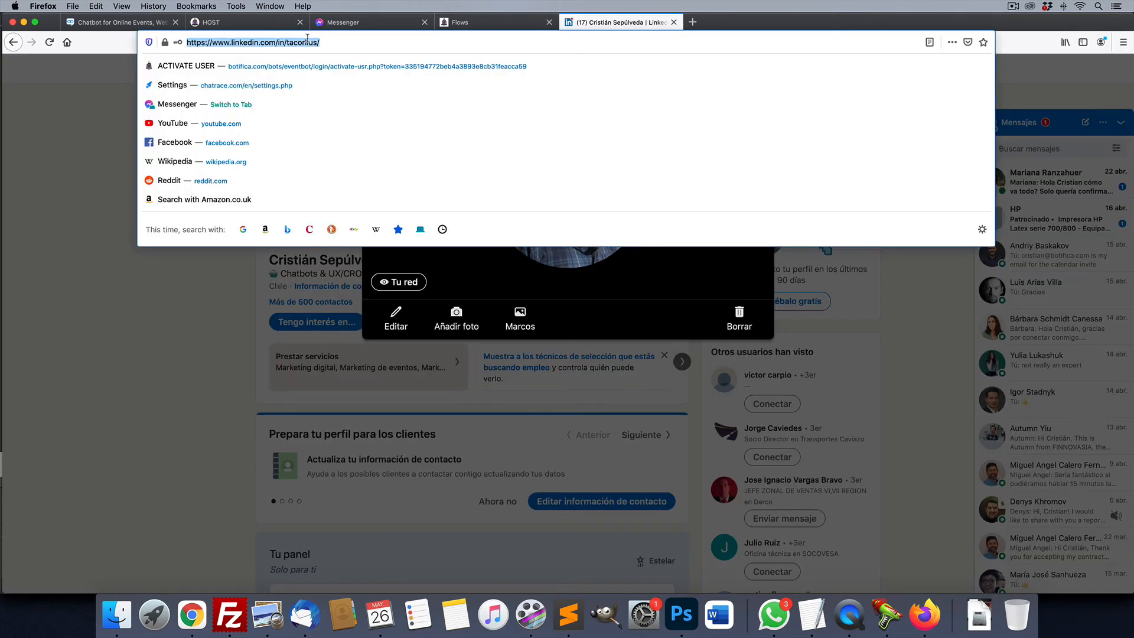
click(253, 22)
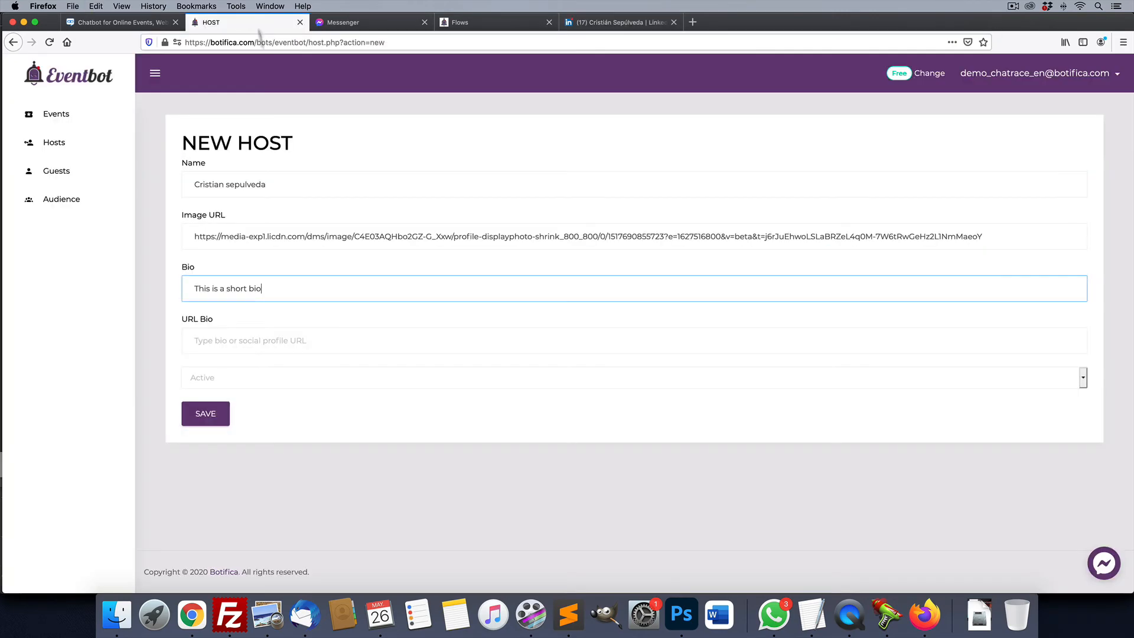
click(261, 341)
key(super+v)
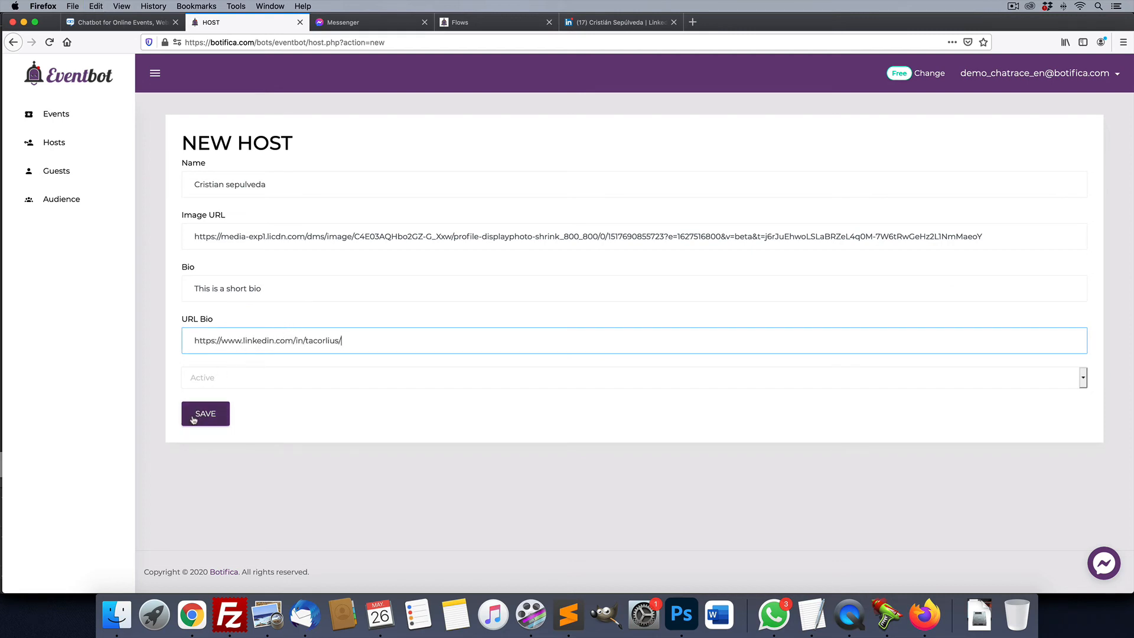
click(211, 416)
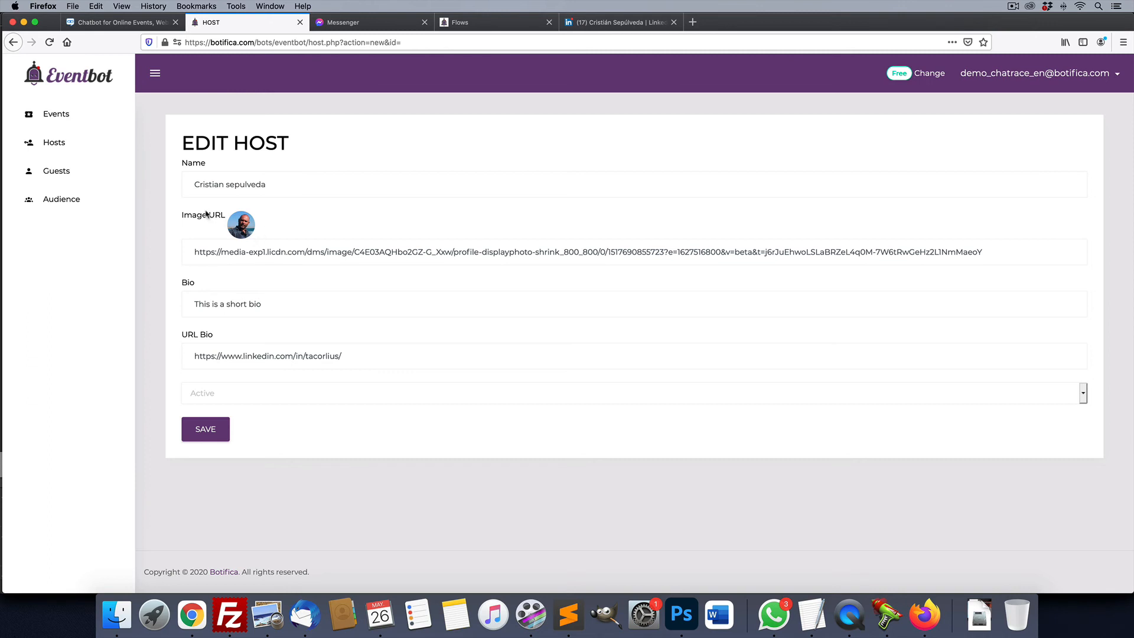
- Show the empty Events list from the sidebar
click(56, 114)
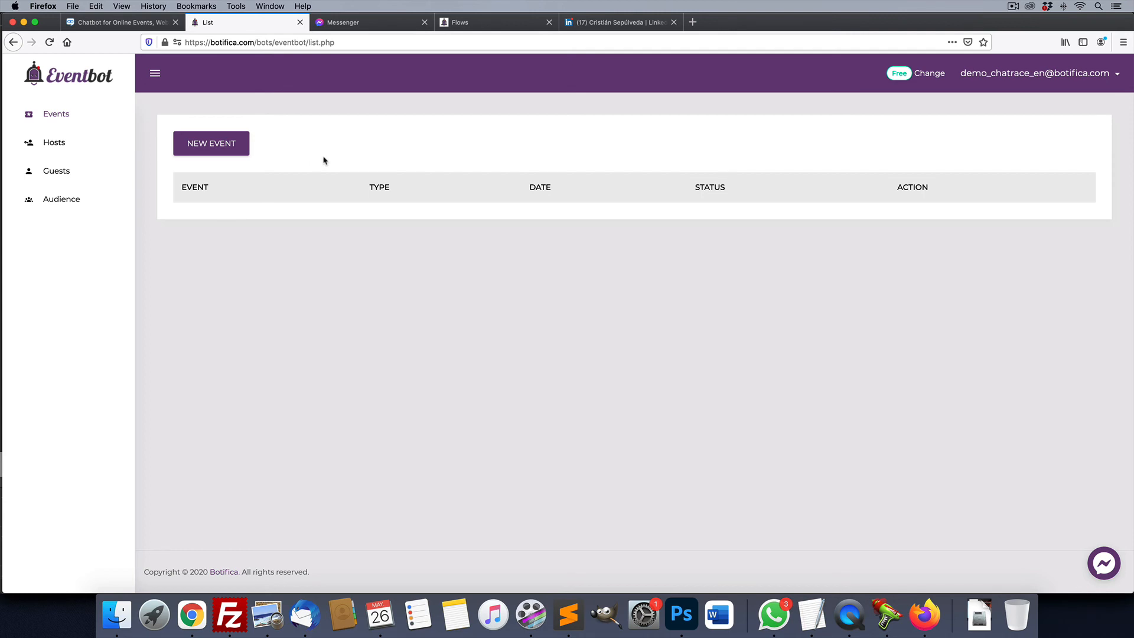
- Open Change beside the Free plan badge and browse the MICRO, MINI, PRO and BIG FISH plans
click(929, 74)
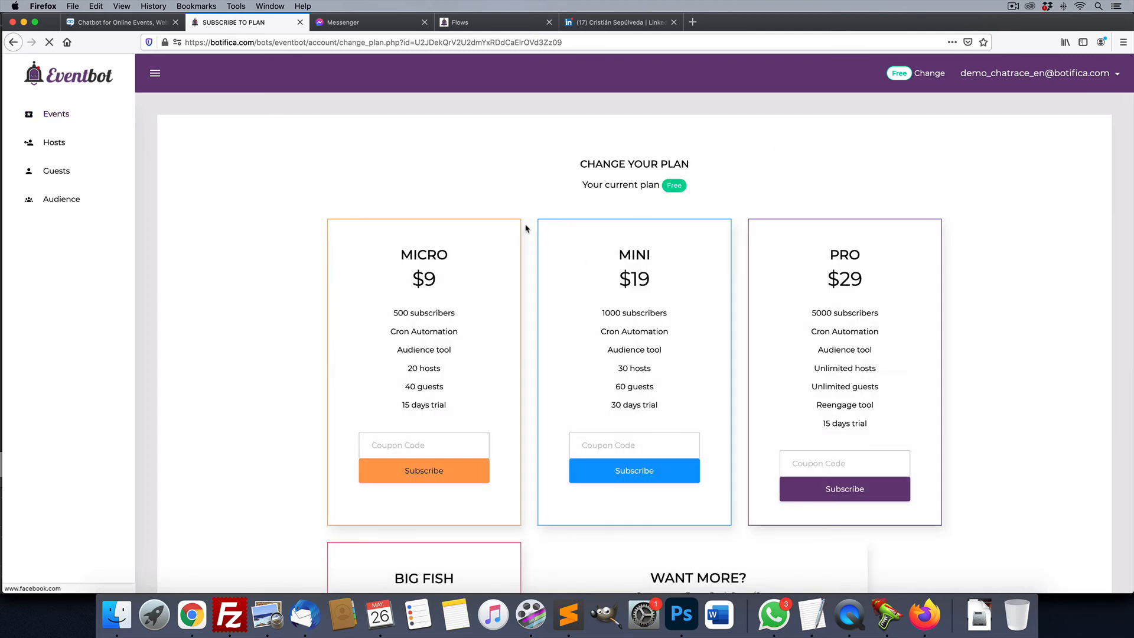
scroll(526, 227, down, 1)
scroll(526, 229, down, 5)
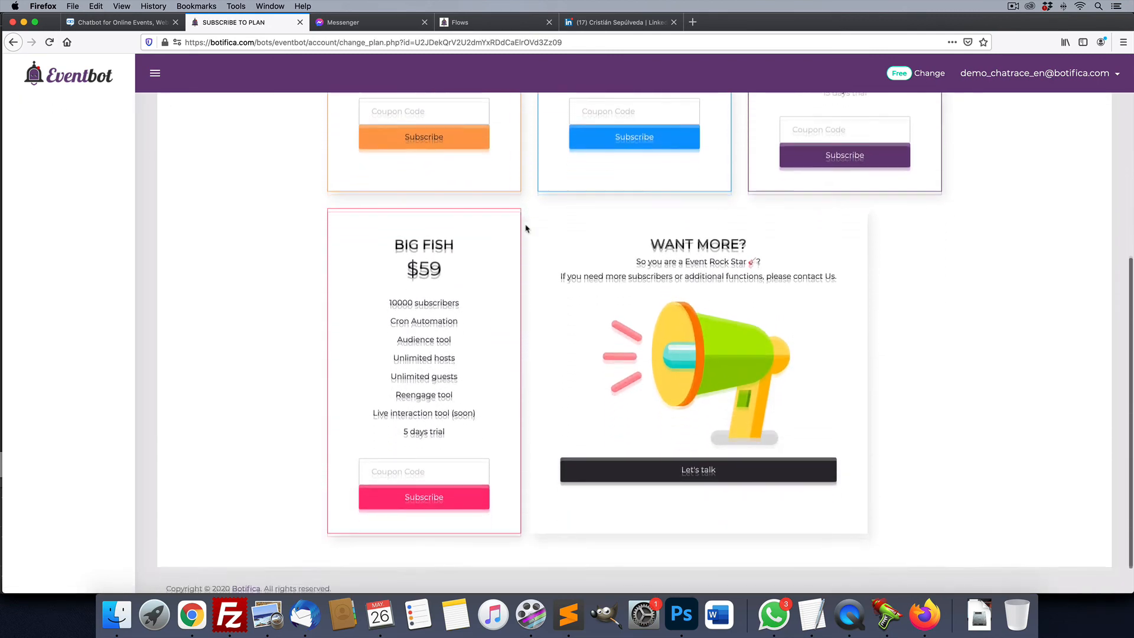
scroll(526, 229, up, 5)
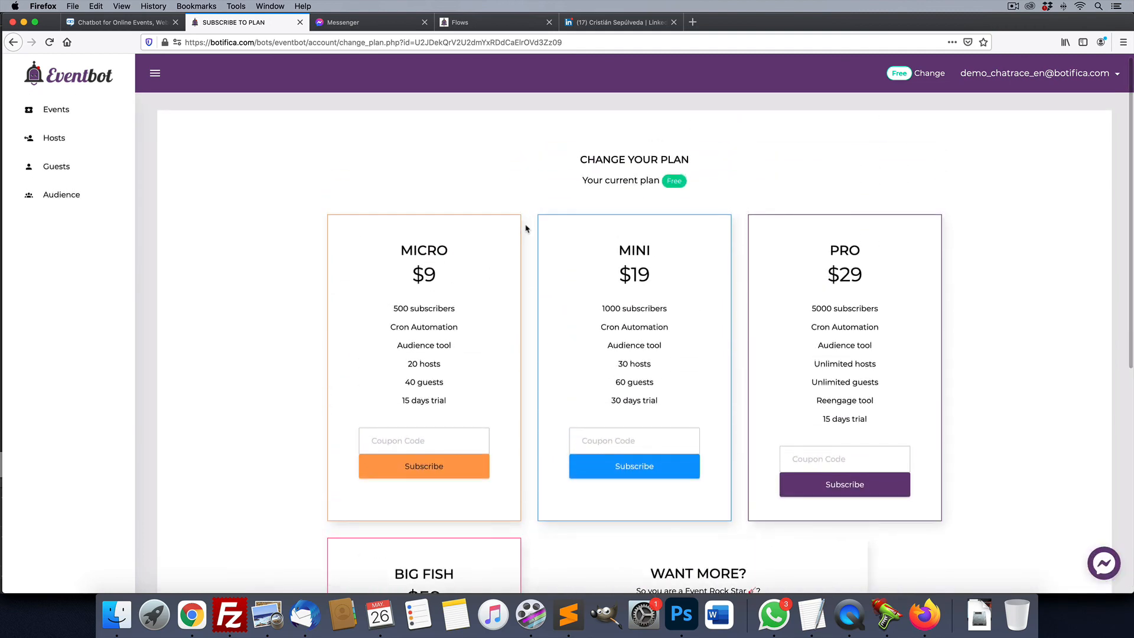